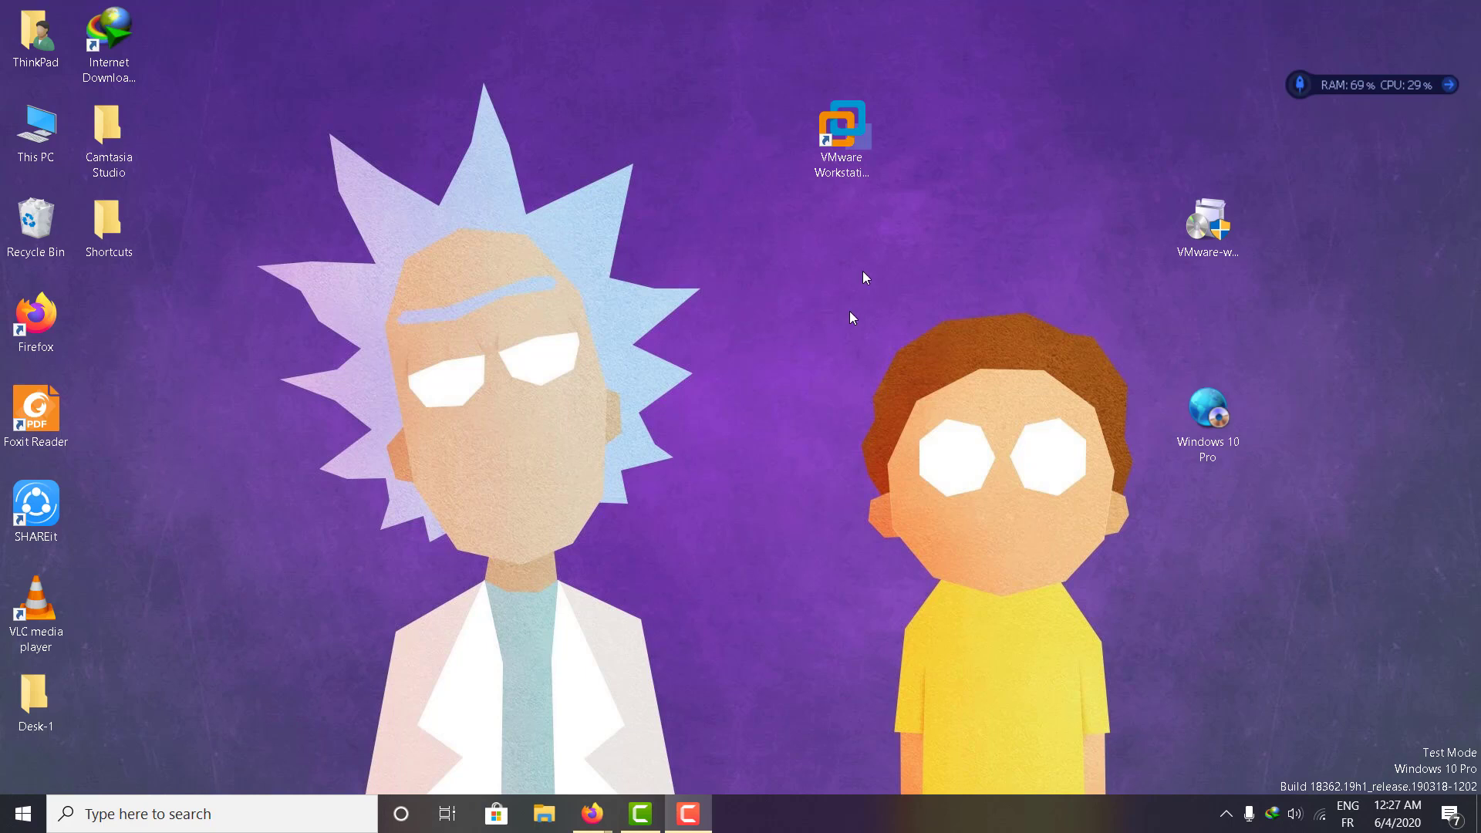
- Launch VMware Workstation Pro and start creating a new virtual machine with the Typical configuration
left_click(861, 145)
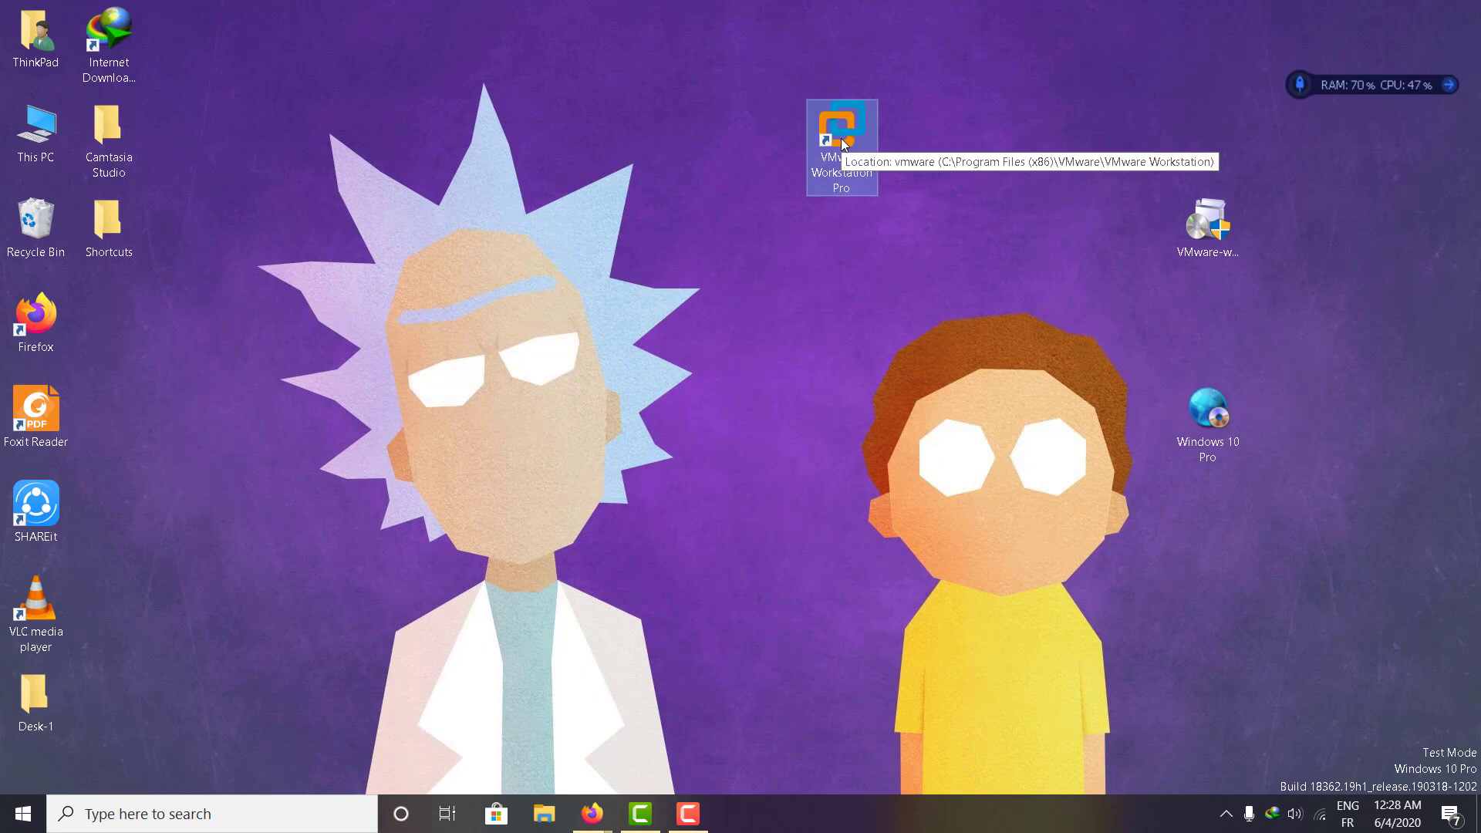
double_click(840, 137)
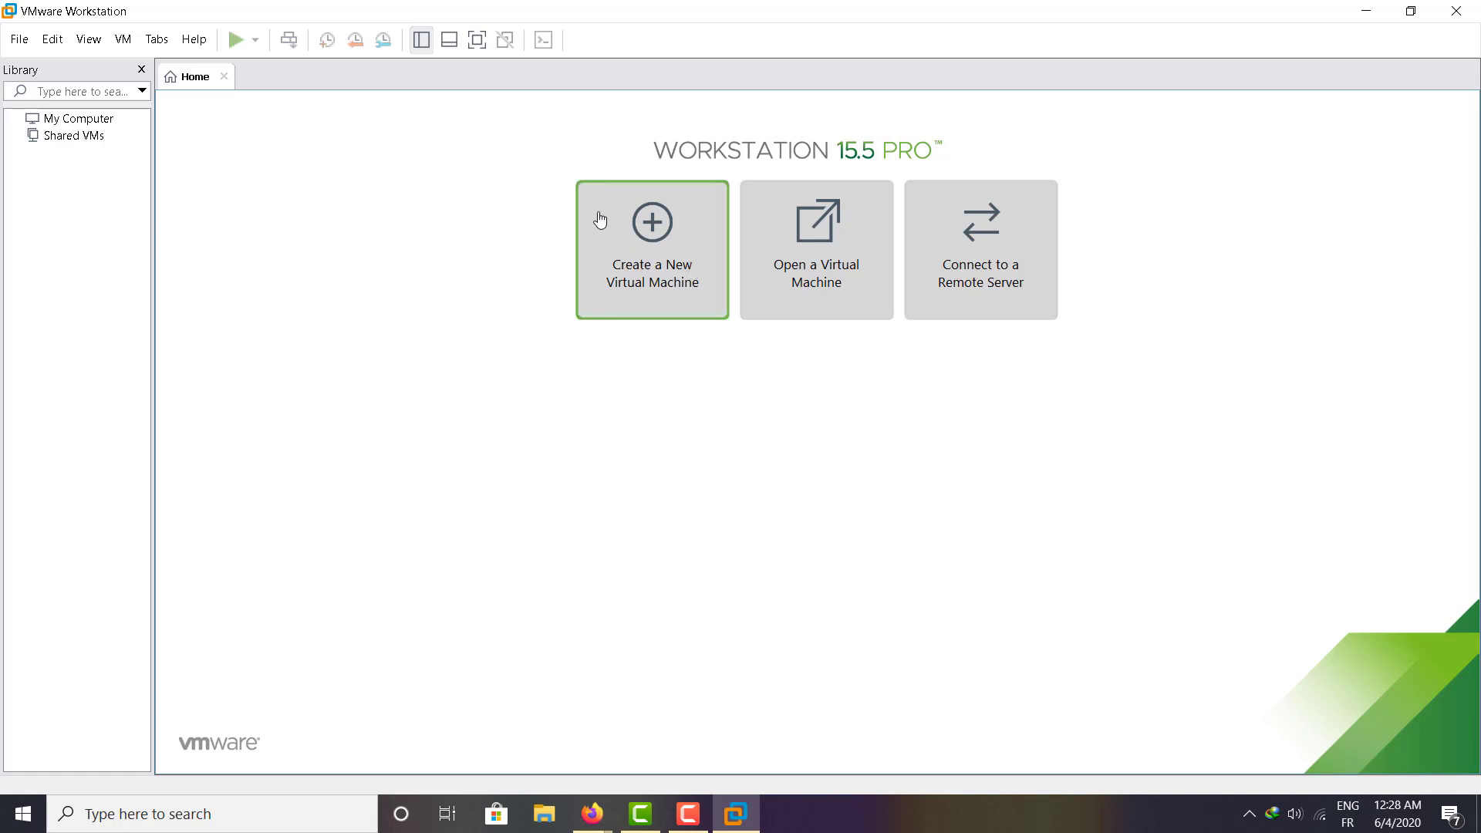
left_click(638, 251)
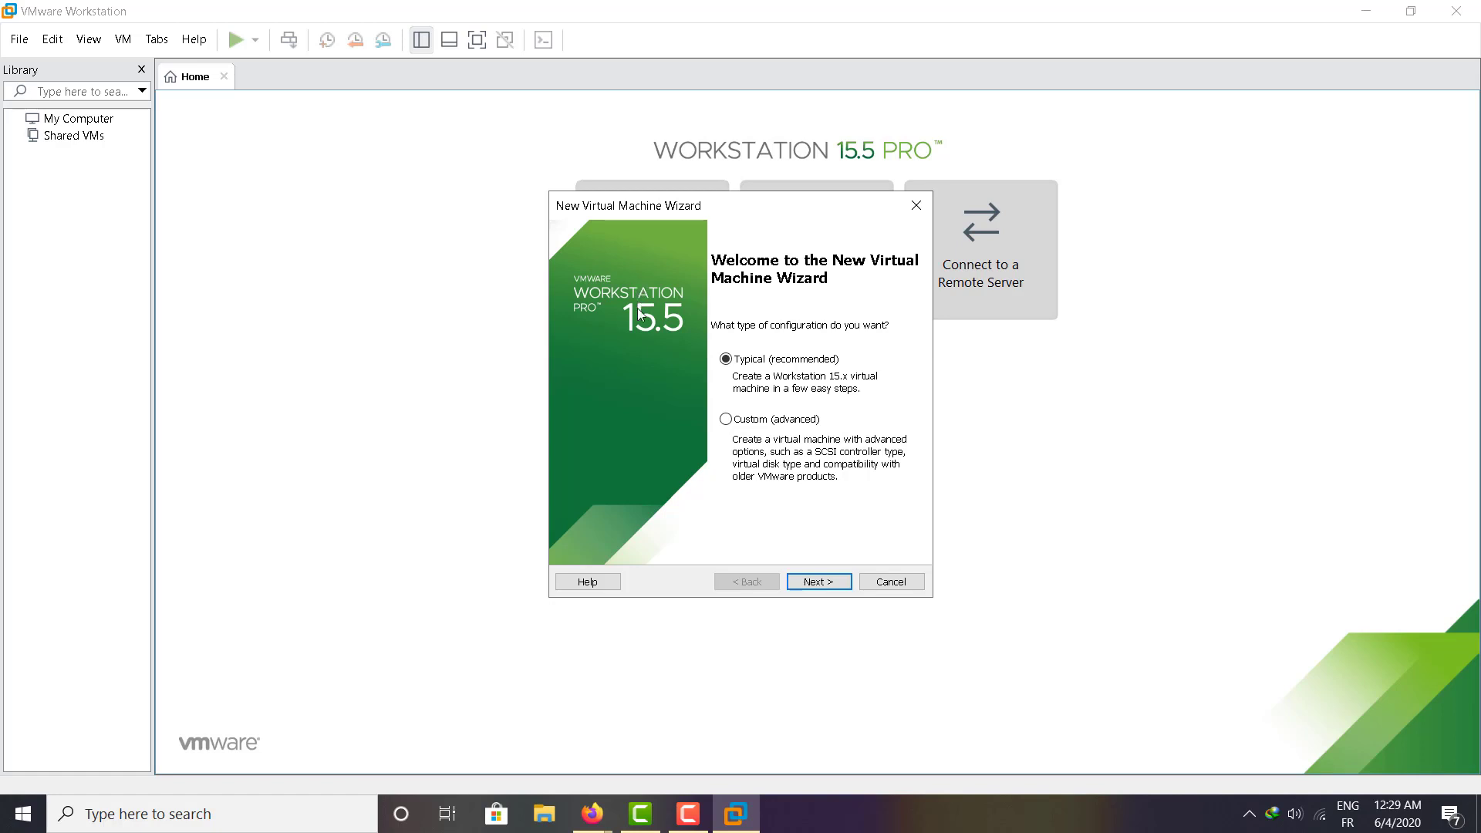
left_click(821, 577)
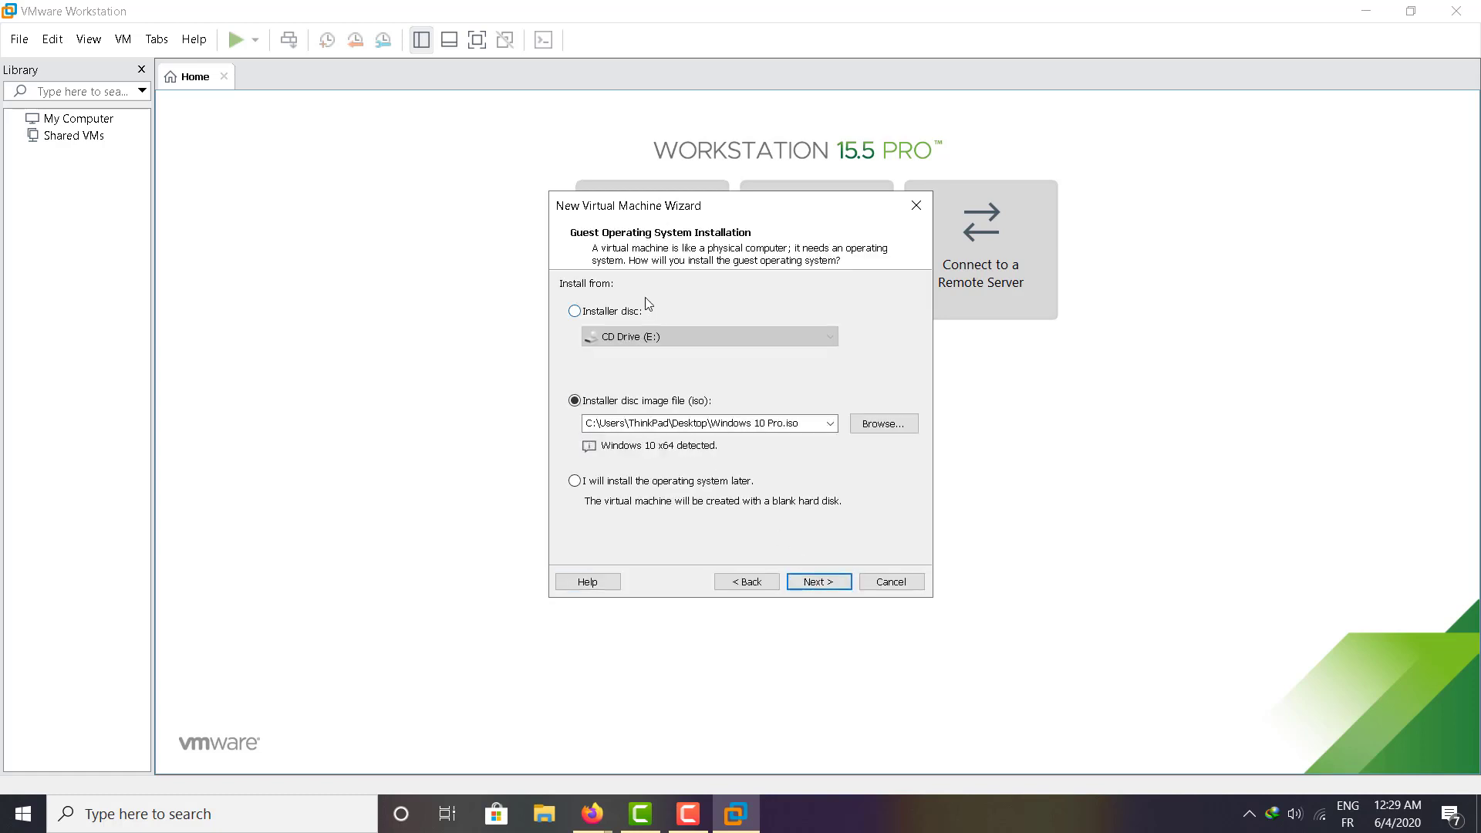
- Choose the Windows 10 Pro.iso disc image from the desktop as the guest operating system's installation source
left_click(883, 423)
left_click(788, 420)
double_click(788, 421)
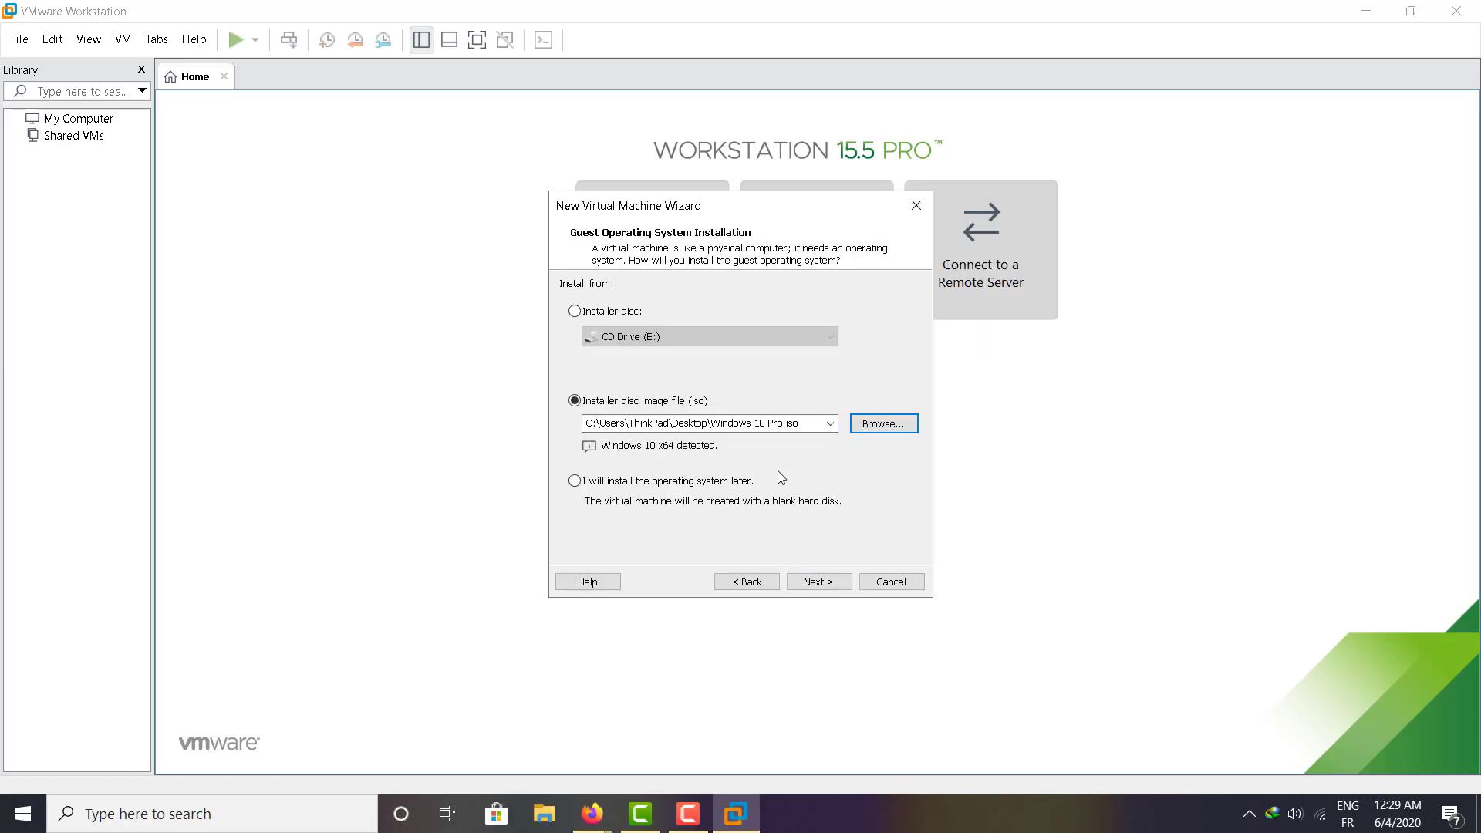
left_click(827, 581)
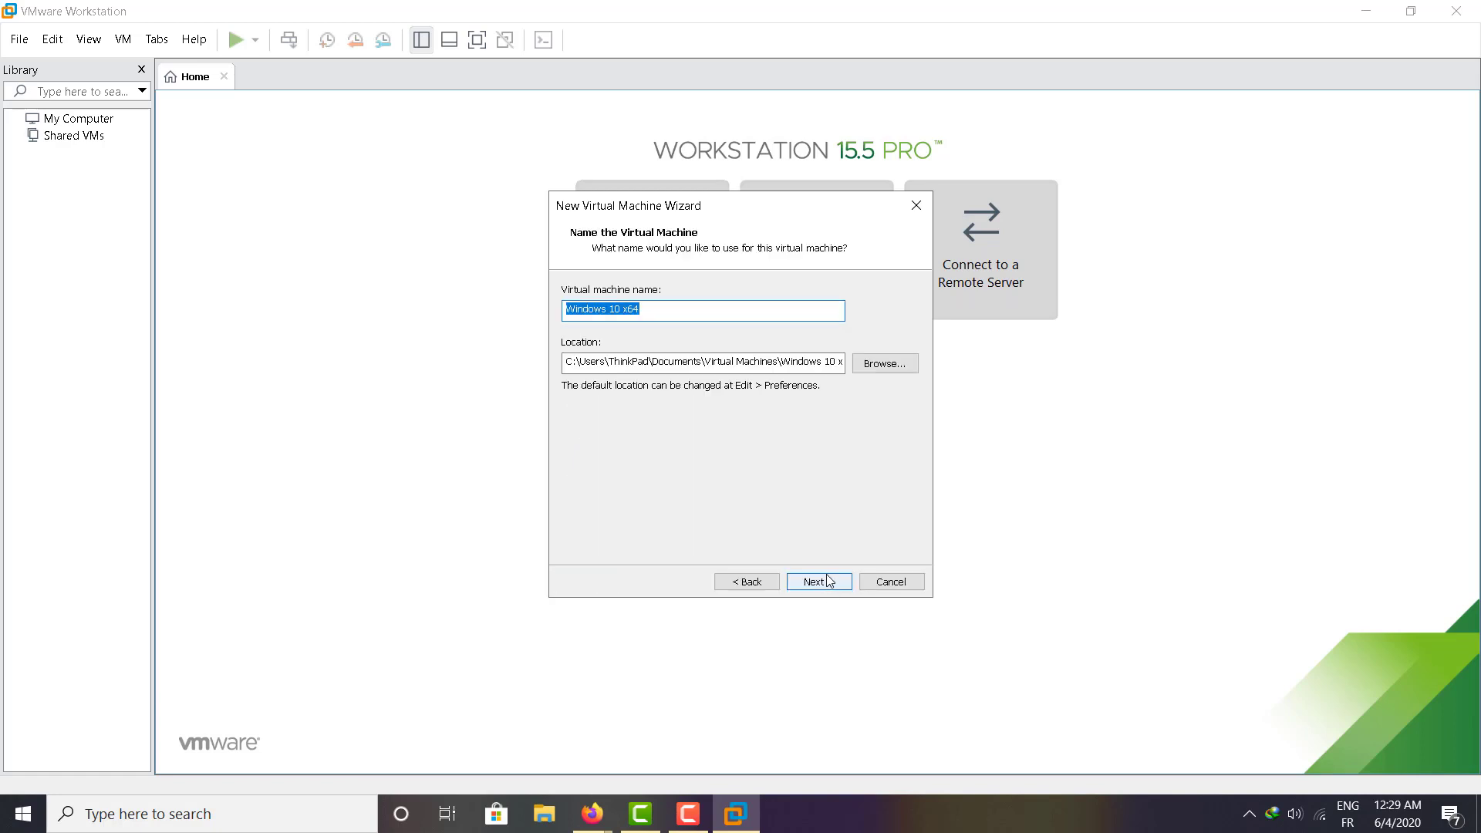
- Accept the virtual machine name Windows 10 x64 and set the maximum disk size to 20 GB, split into multiple files
left_click(817, 581)
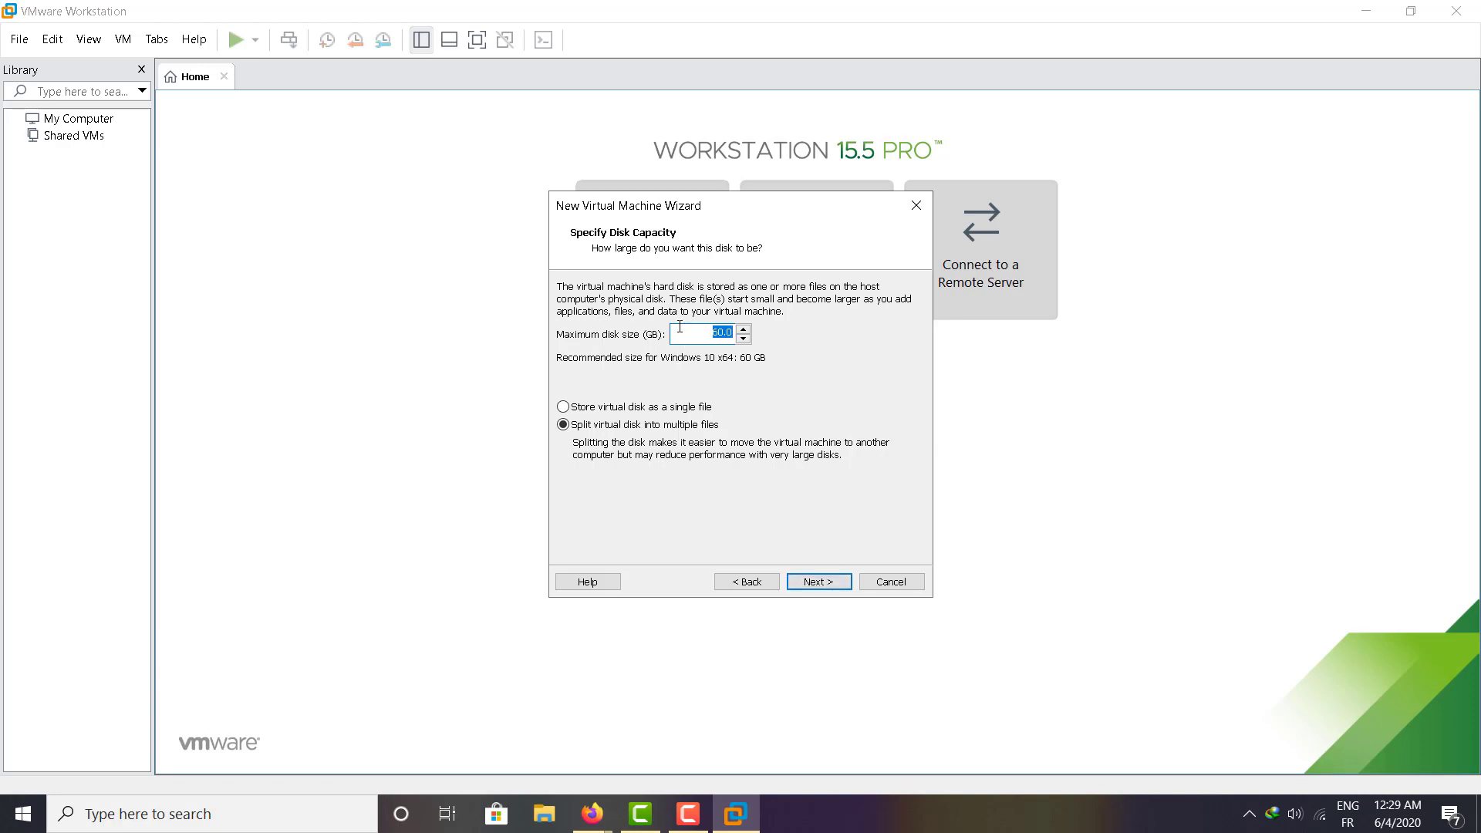
type("20")
key("Return")
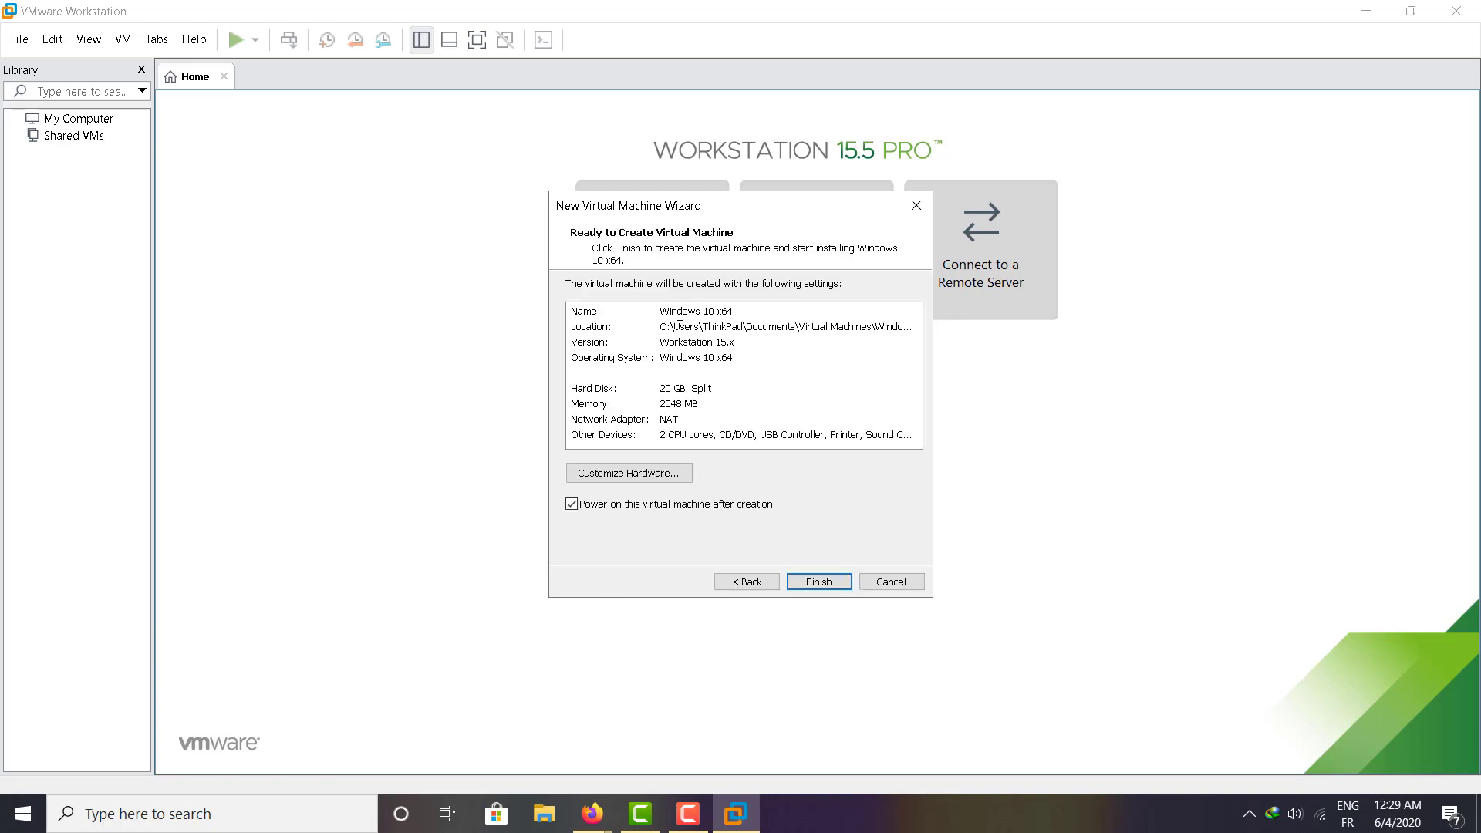
- Customize the new virtual machine's hardware by setting its memory to 4096 MB
left_click(690, 478)
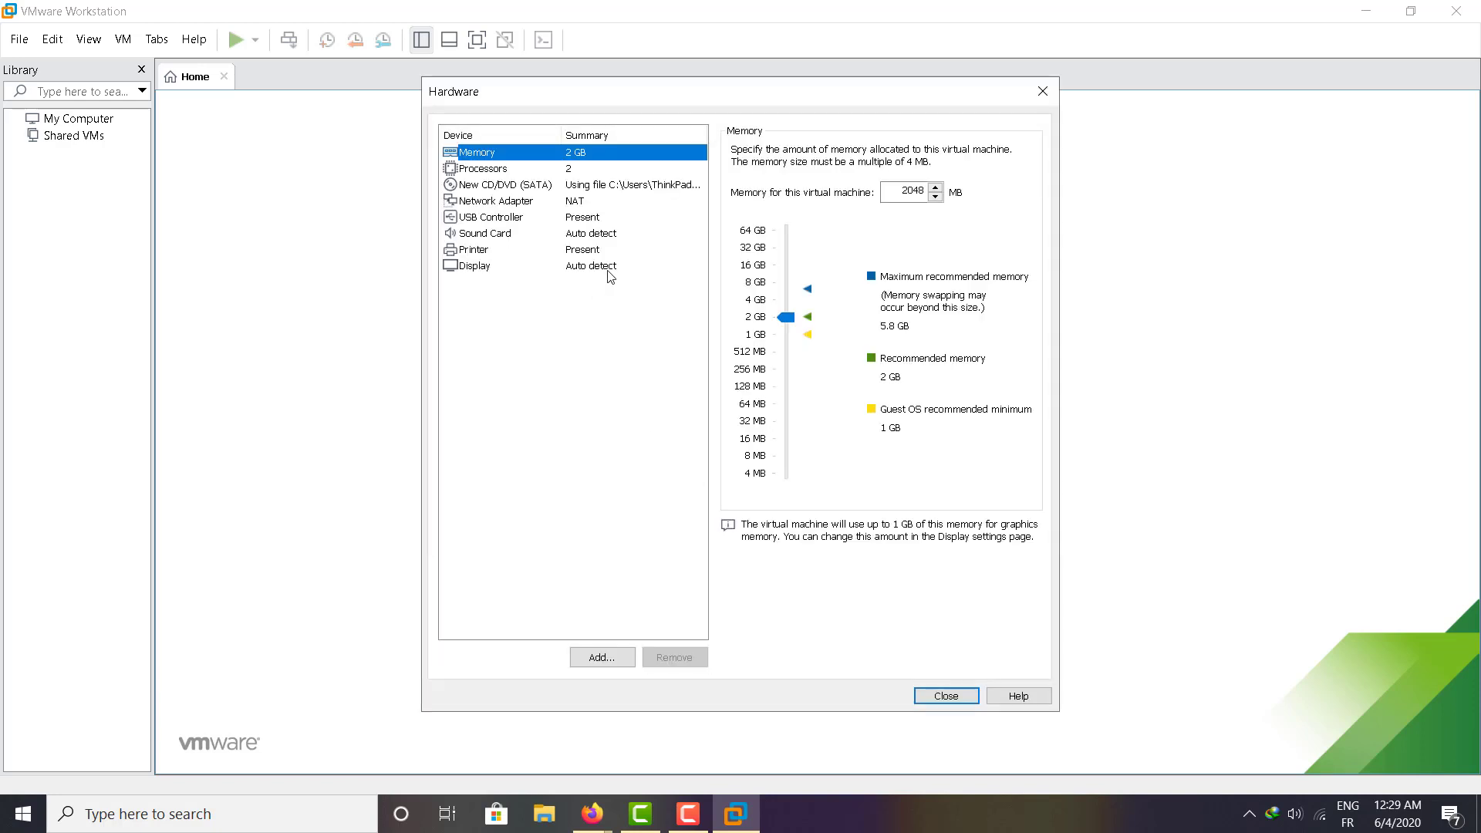
left_click_drag(785, 317, 789, 305)
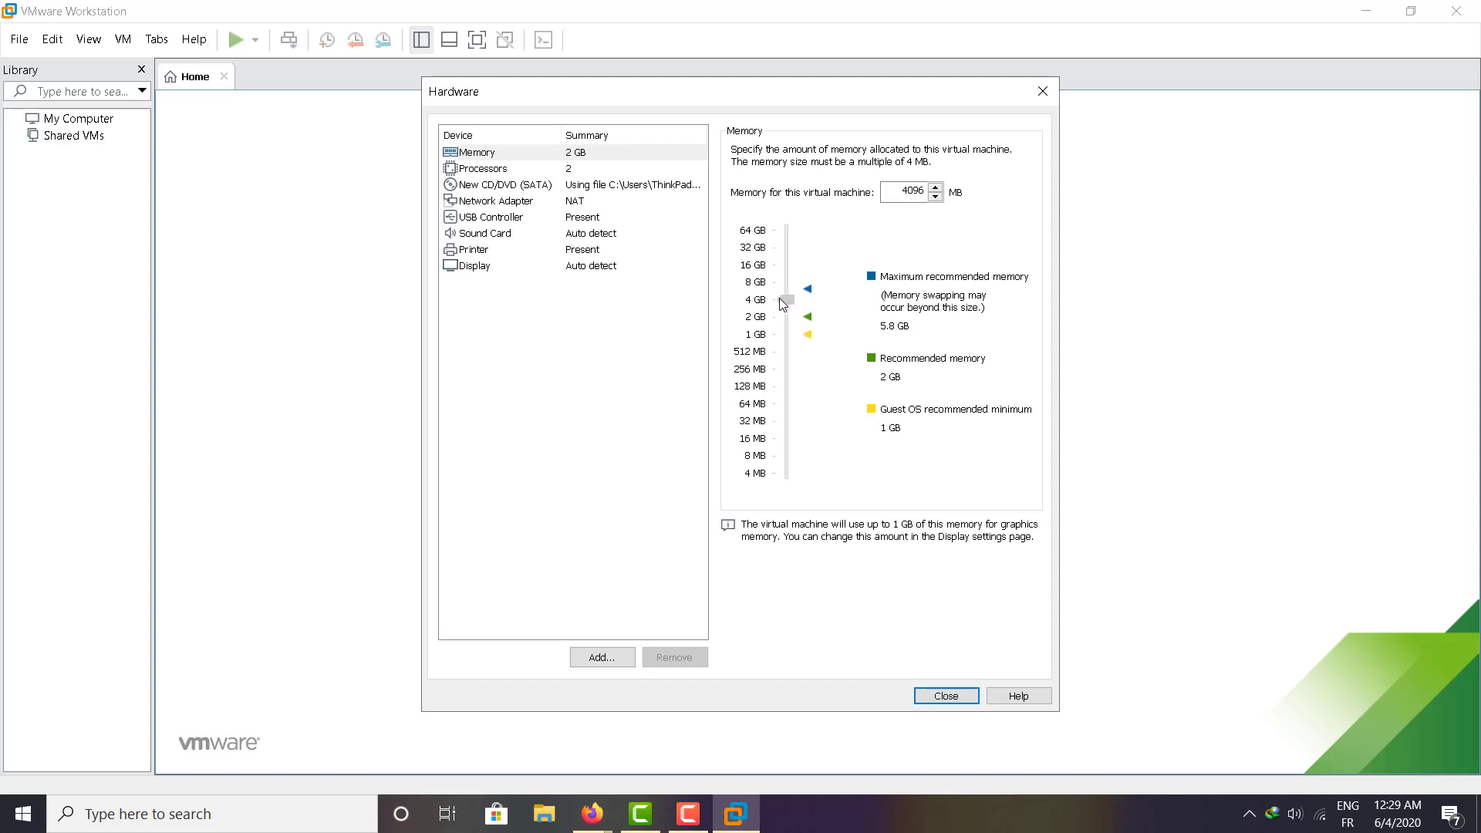
left_click(559, 160)
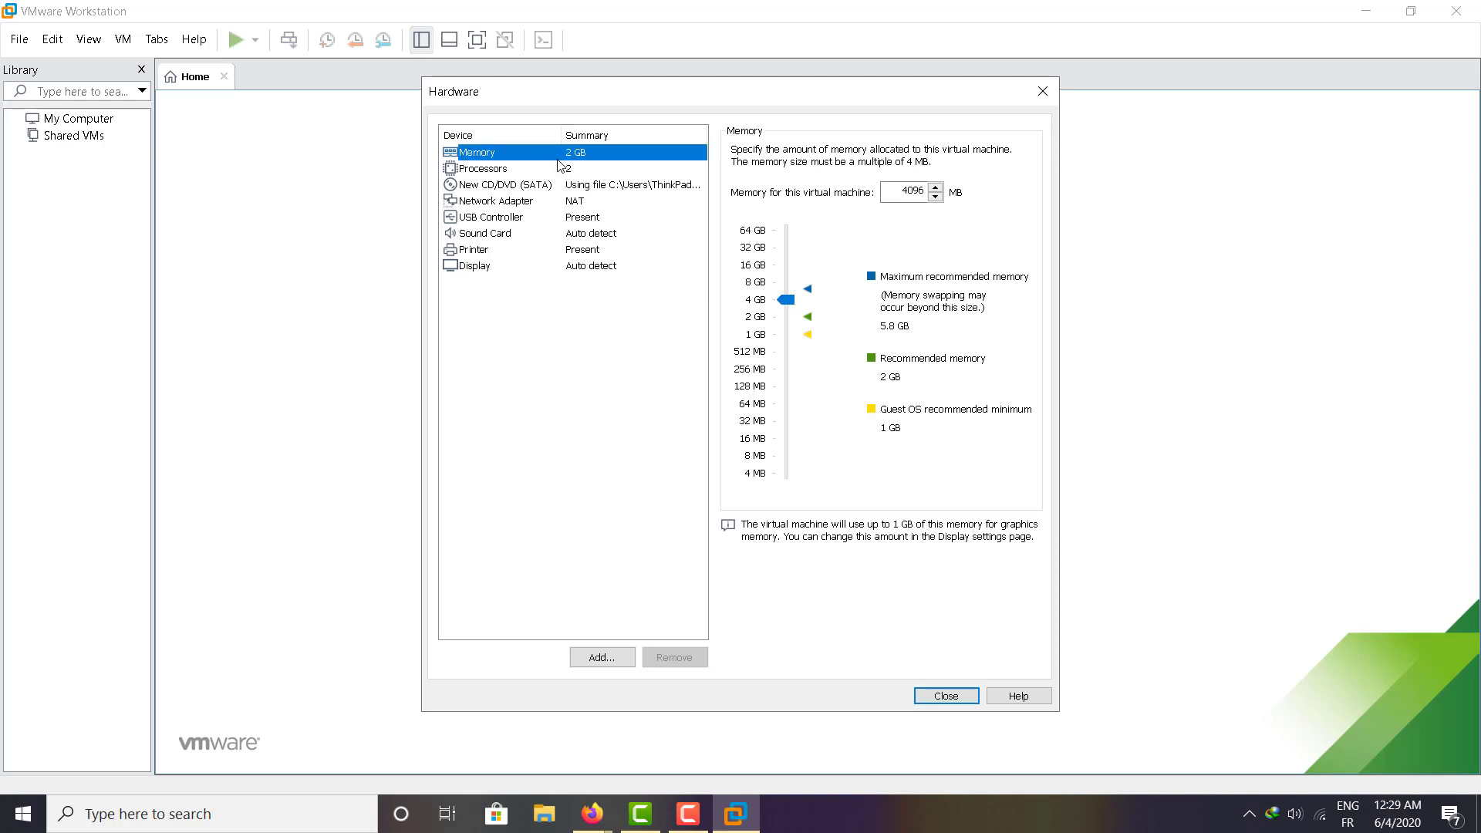
- Set the virtual machine's number of processors to 2
left_click(558, 165)
left_click(951, 152)
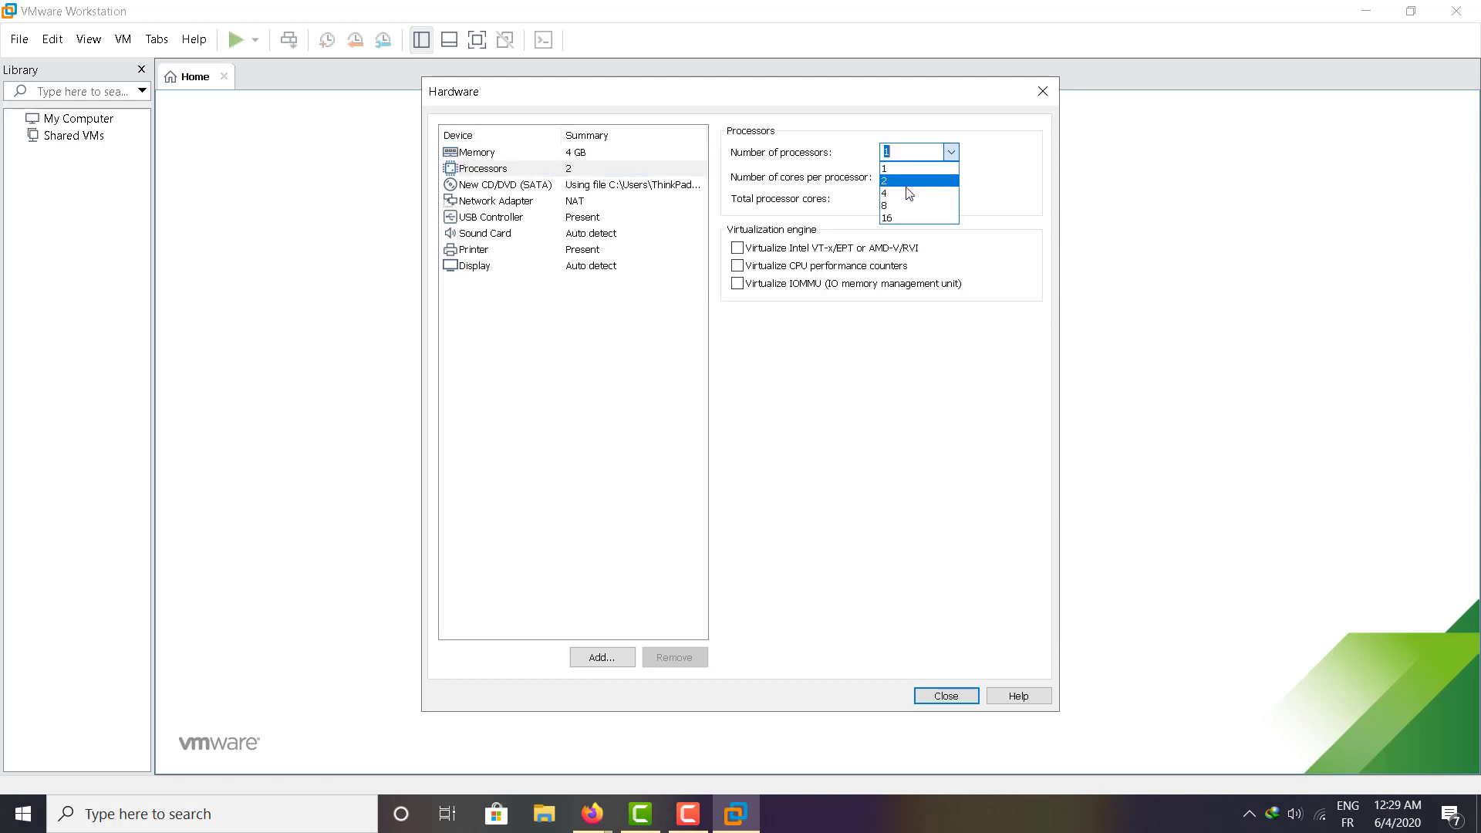
left_click(910, 181)
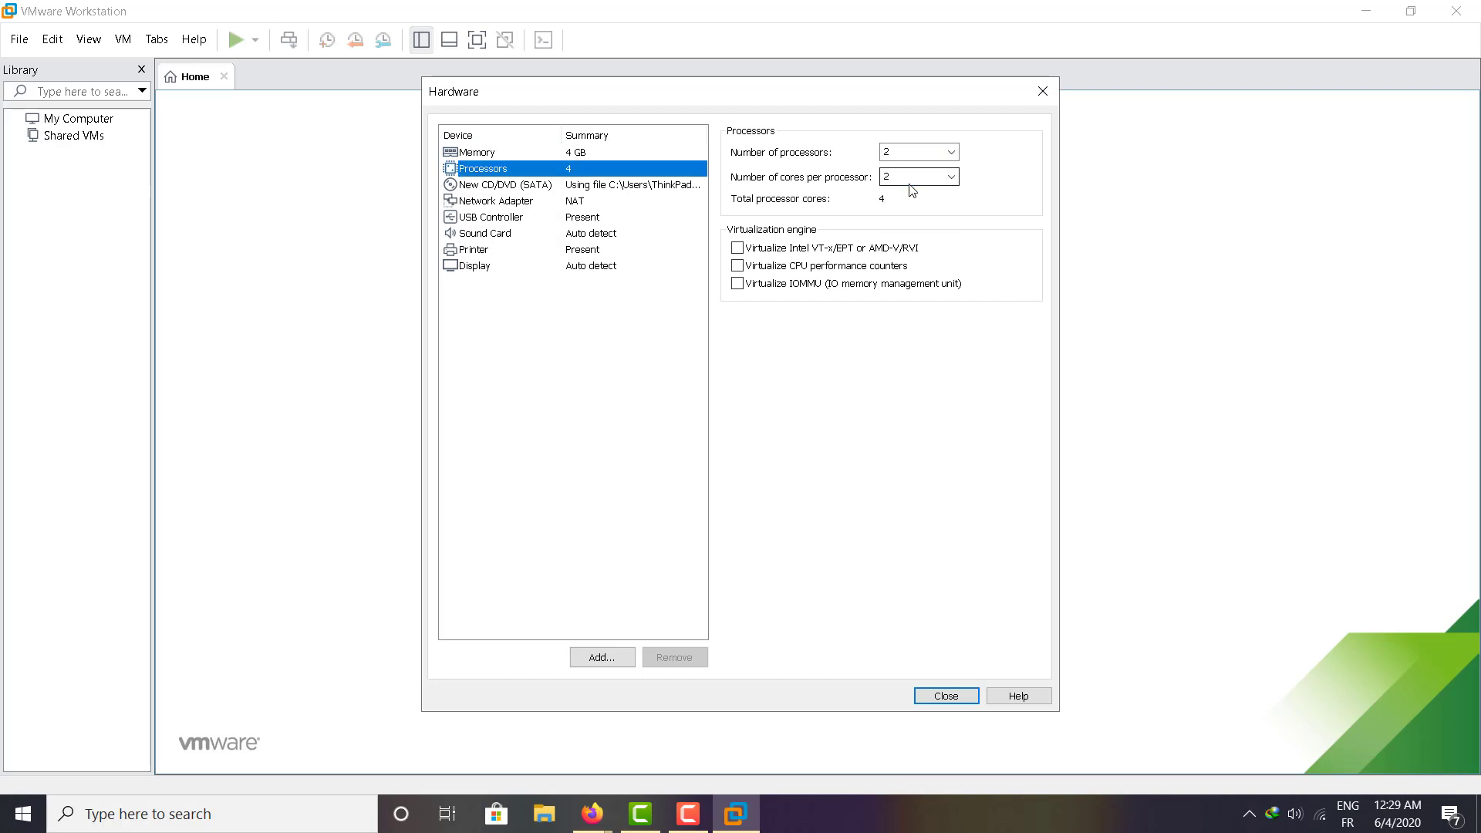
- Set the network adapter to Bridged and finish creating the virtual machine
left_click(568, 202)
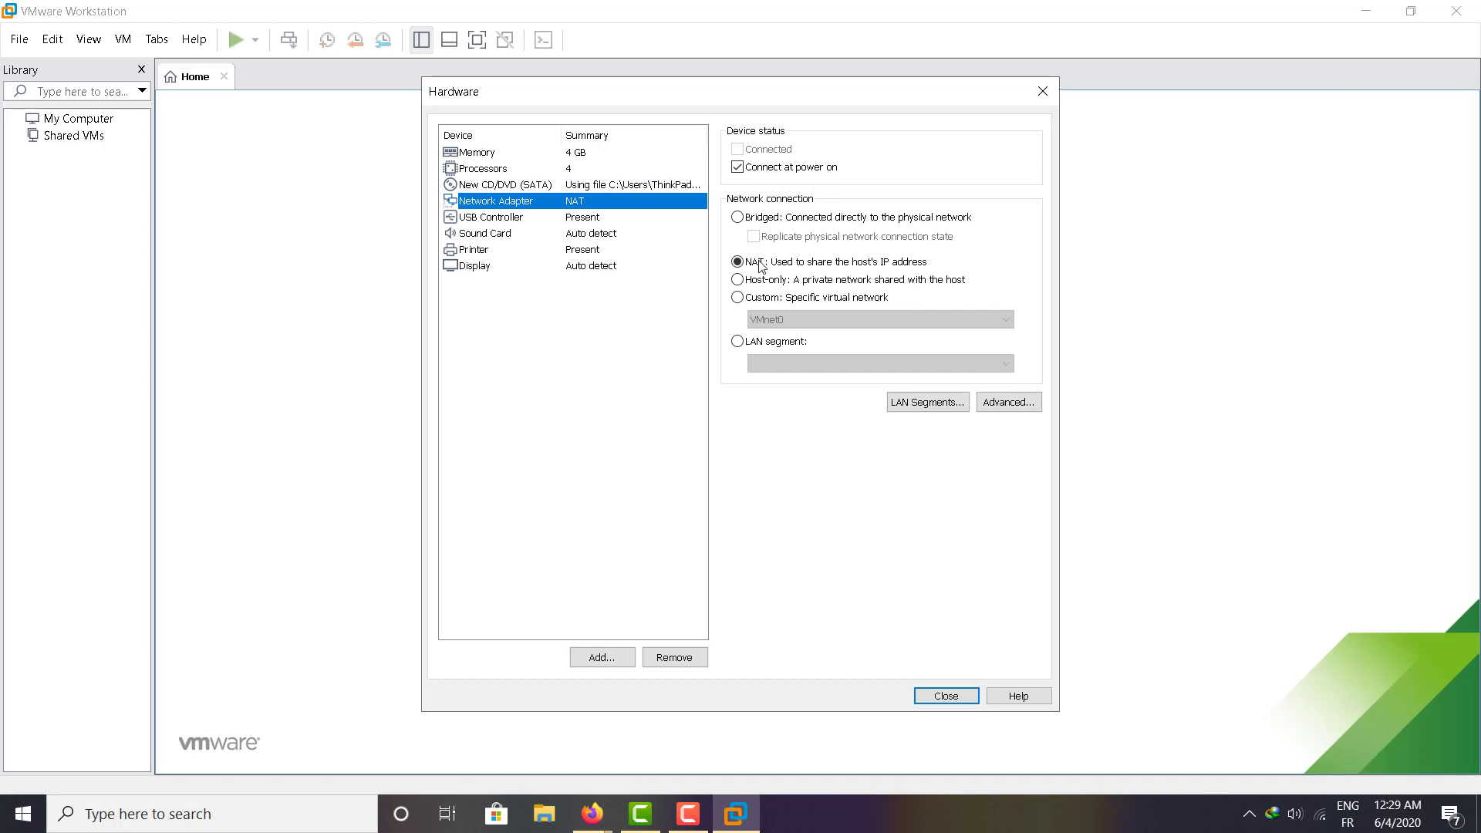
left_click(775, 222)
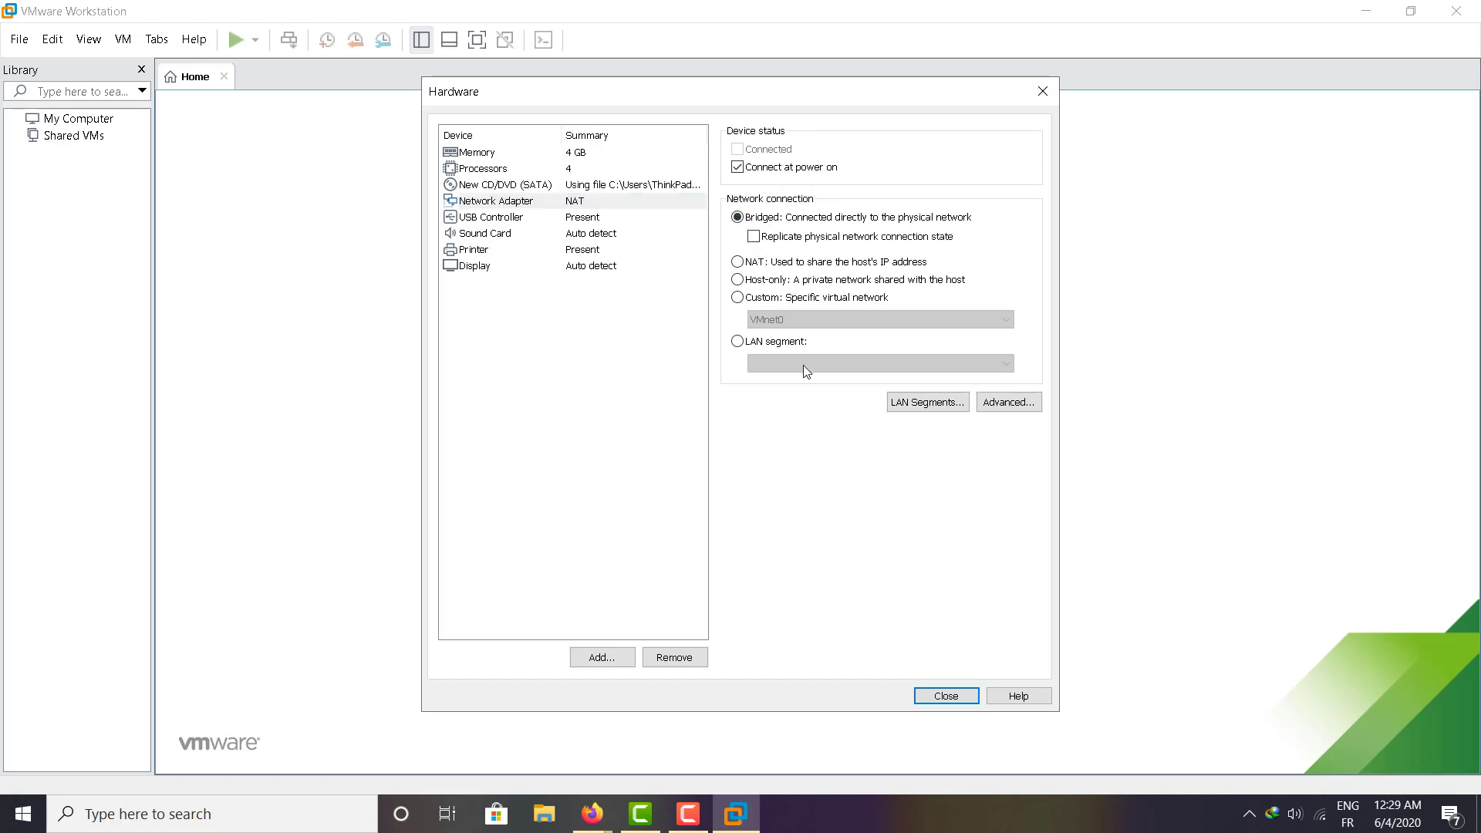
left_click(945, 696)
left_click(835, 588)
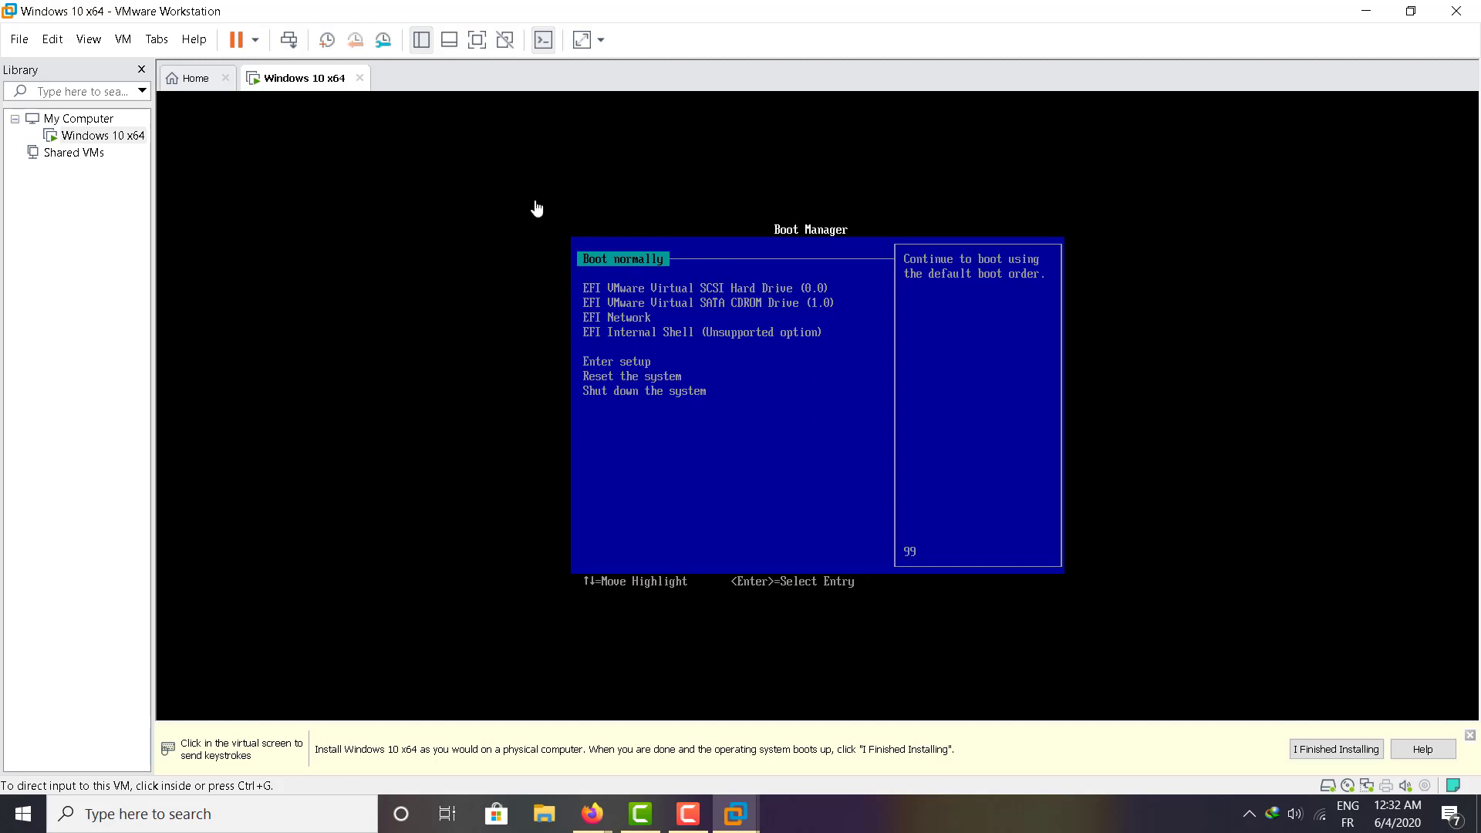
- Shut down the virtual machine from the Boot Manager and dismiss the removable devices hint
left_click(975, 308)
key("Down")
key("Down")
key("Down")
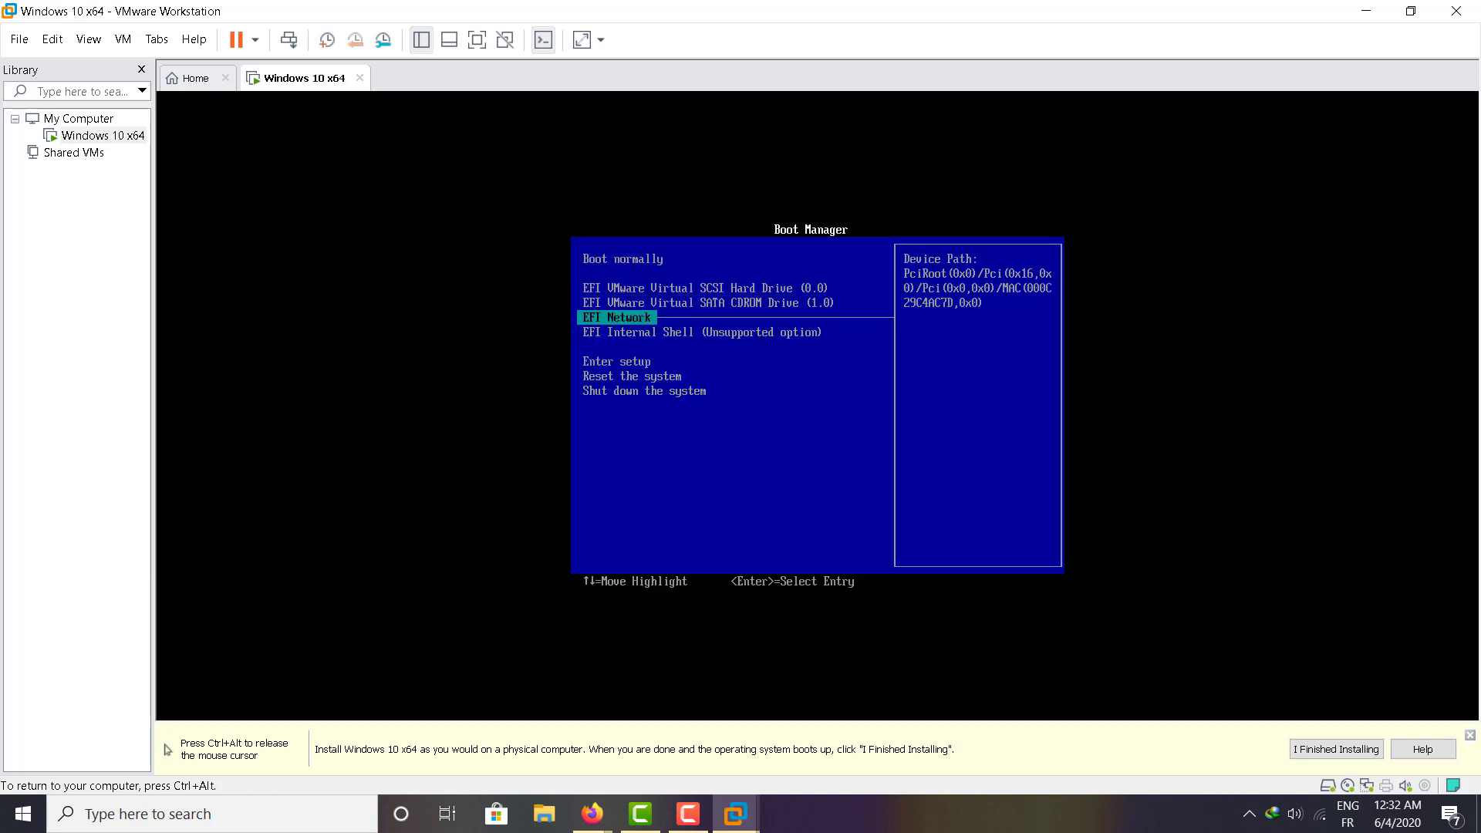
key("Down")
key("Down")
key("Down")
key("Down")
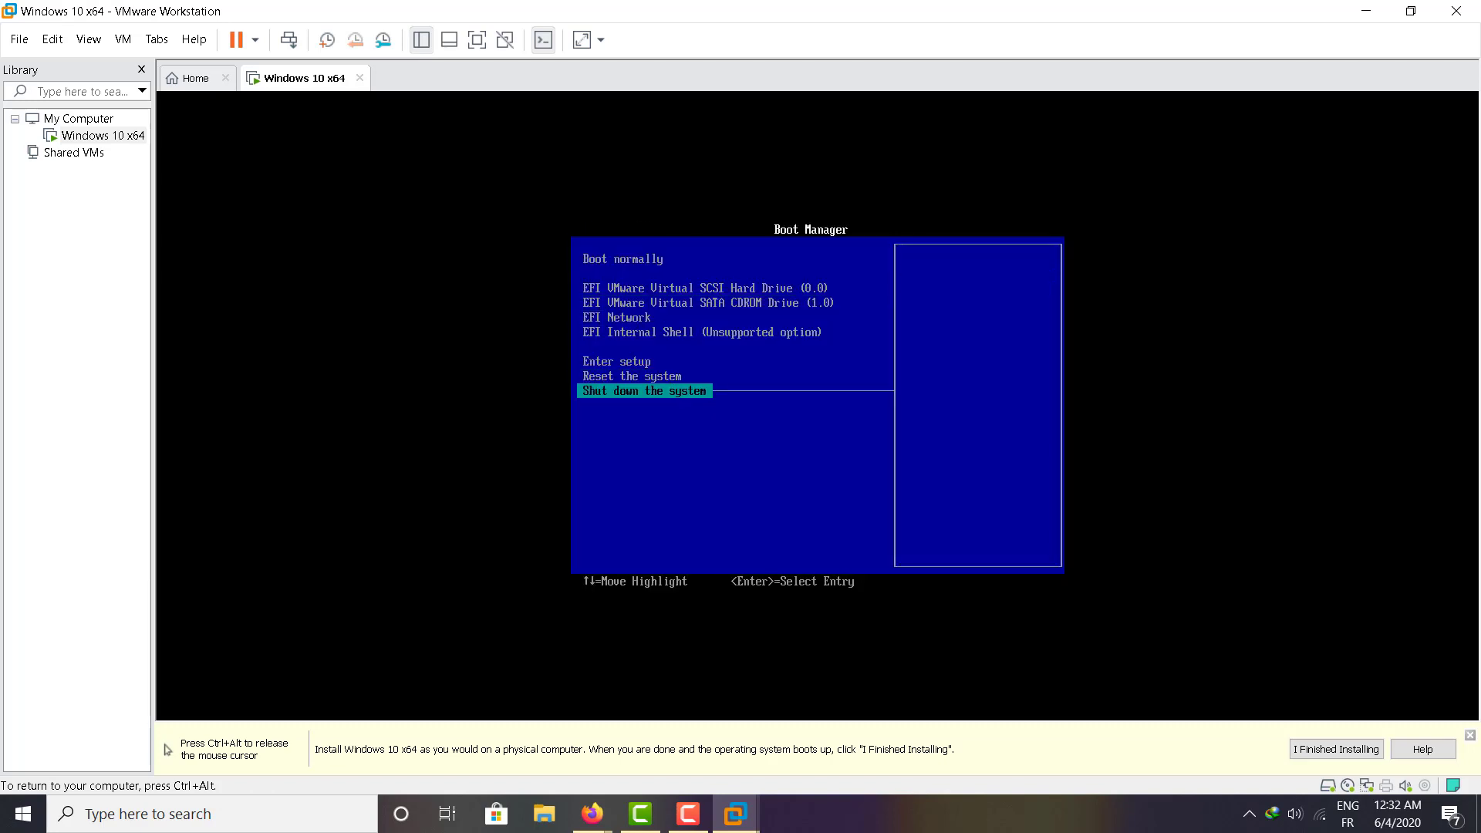
key("Return")
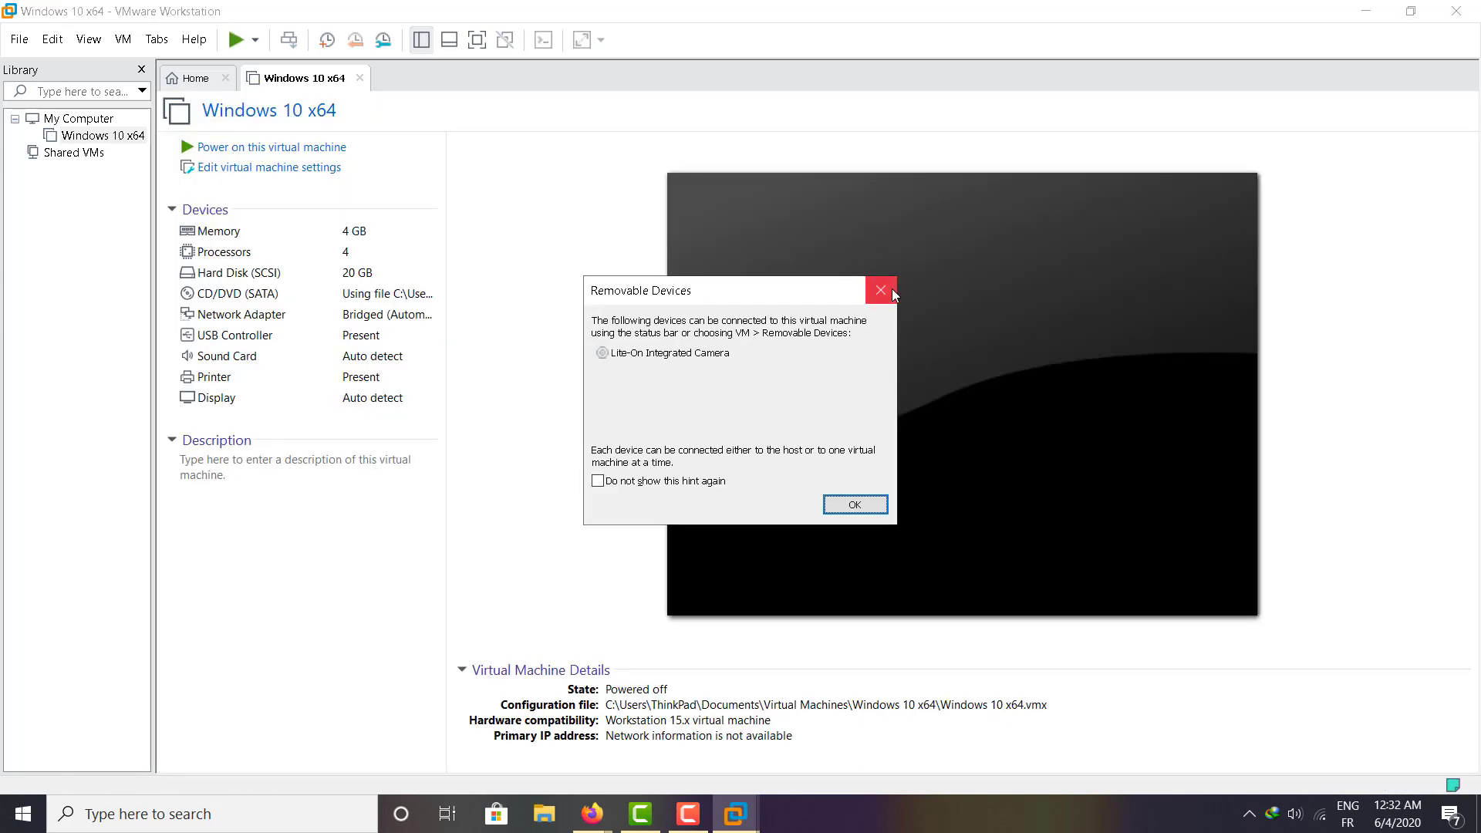
left_click(880, 289)
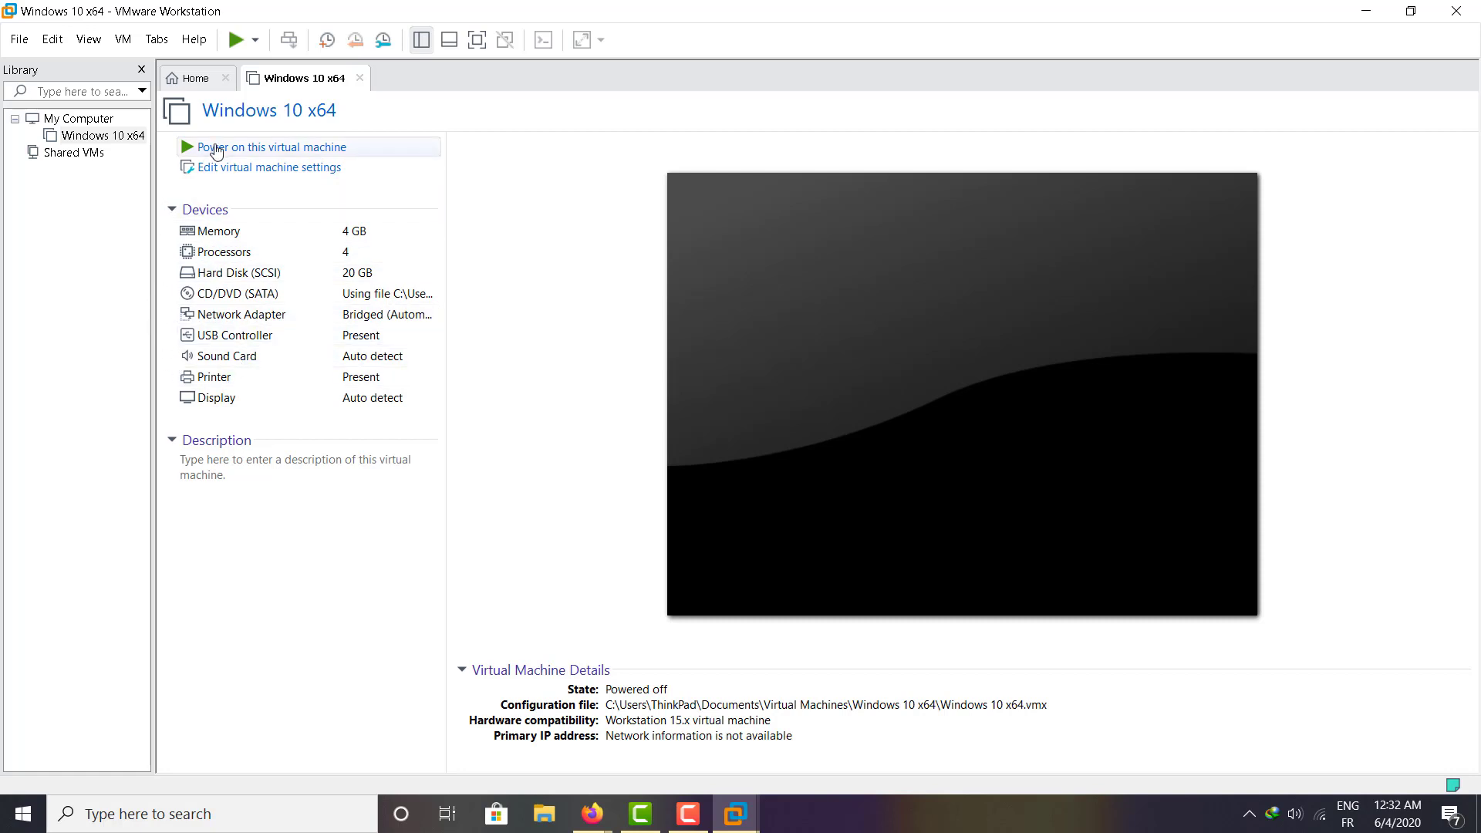
- Change the virtual machine's firmware type to BIOS in its advanced options and save the settings
left_click(341, 170)
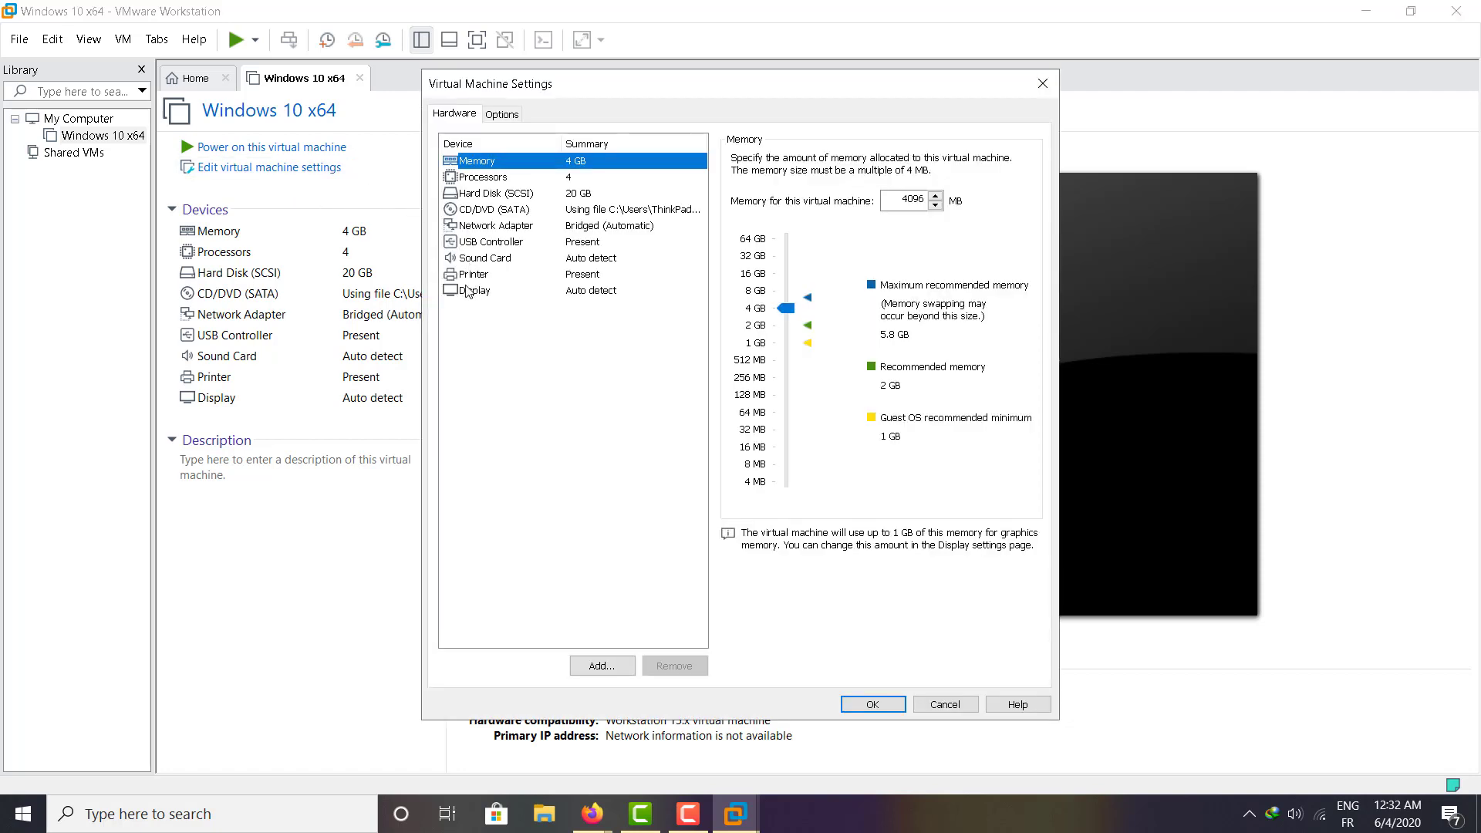
left_click(502, 114)
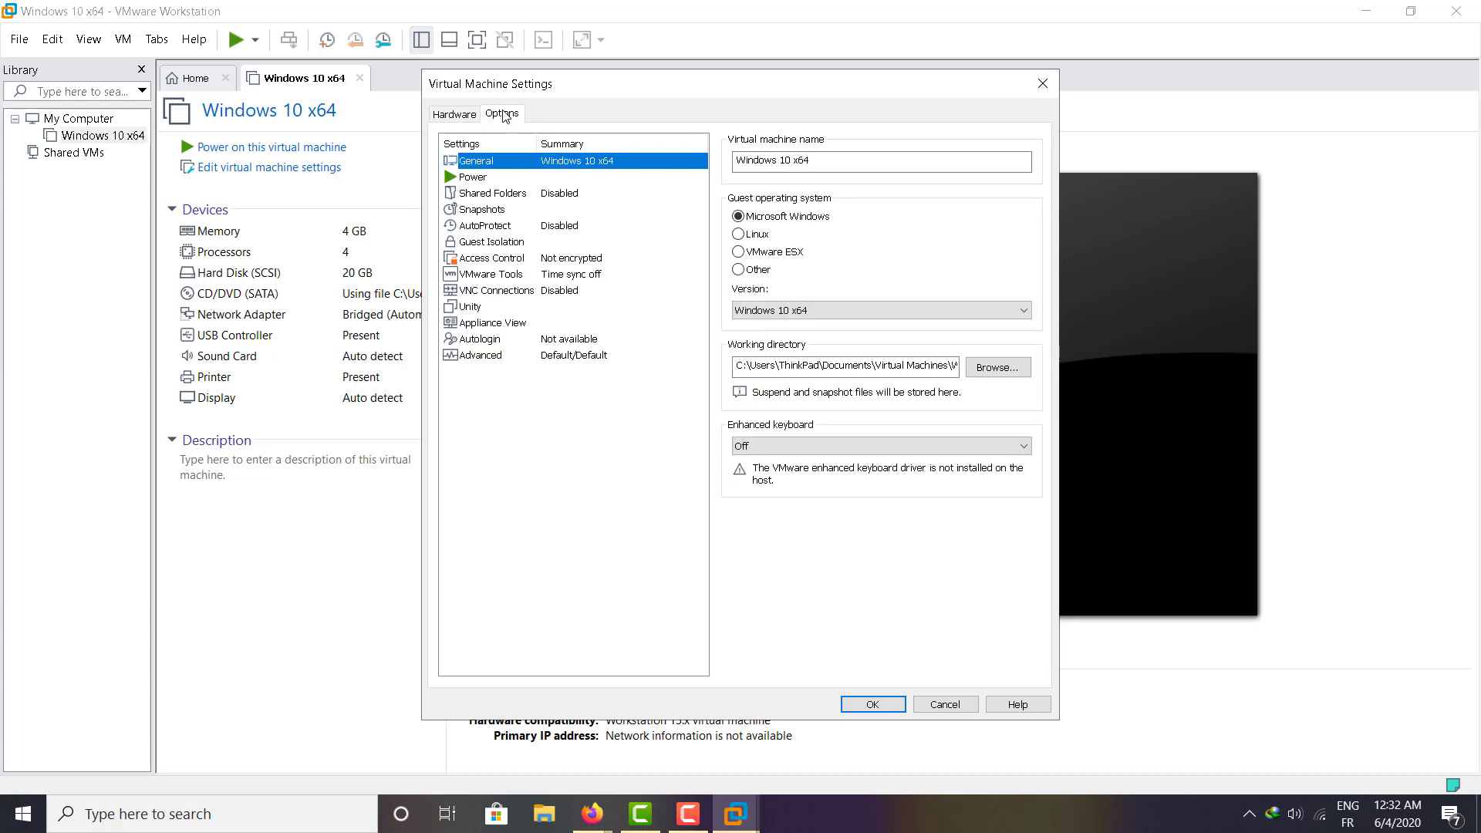
left_click(494, 356)
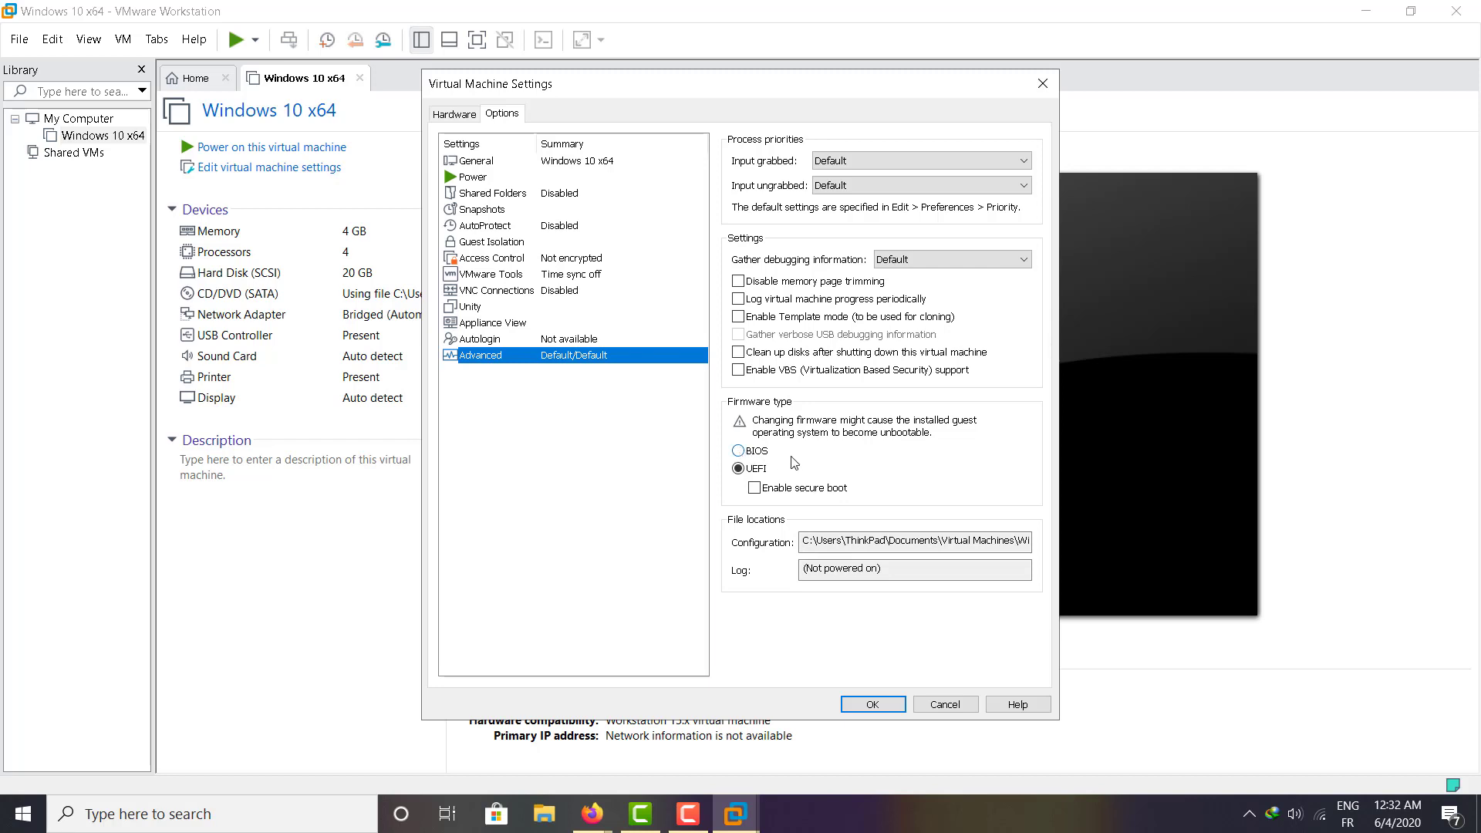
left_click(738, 451)
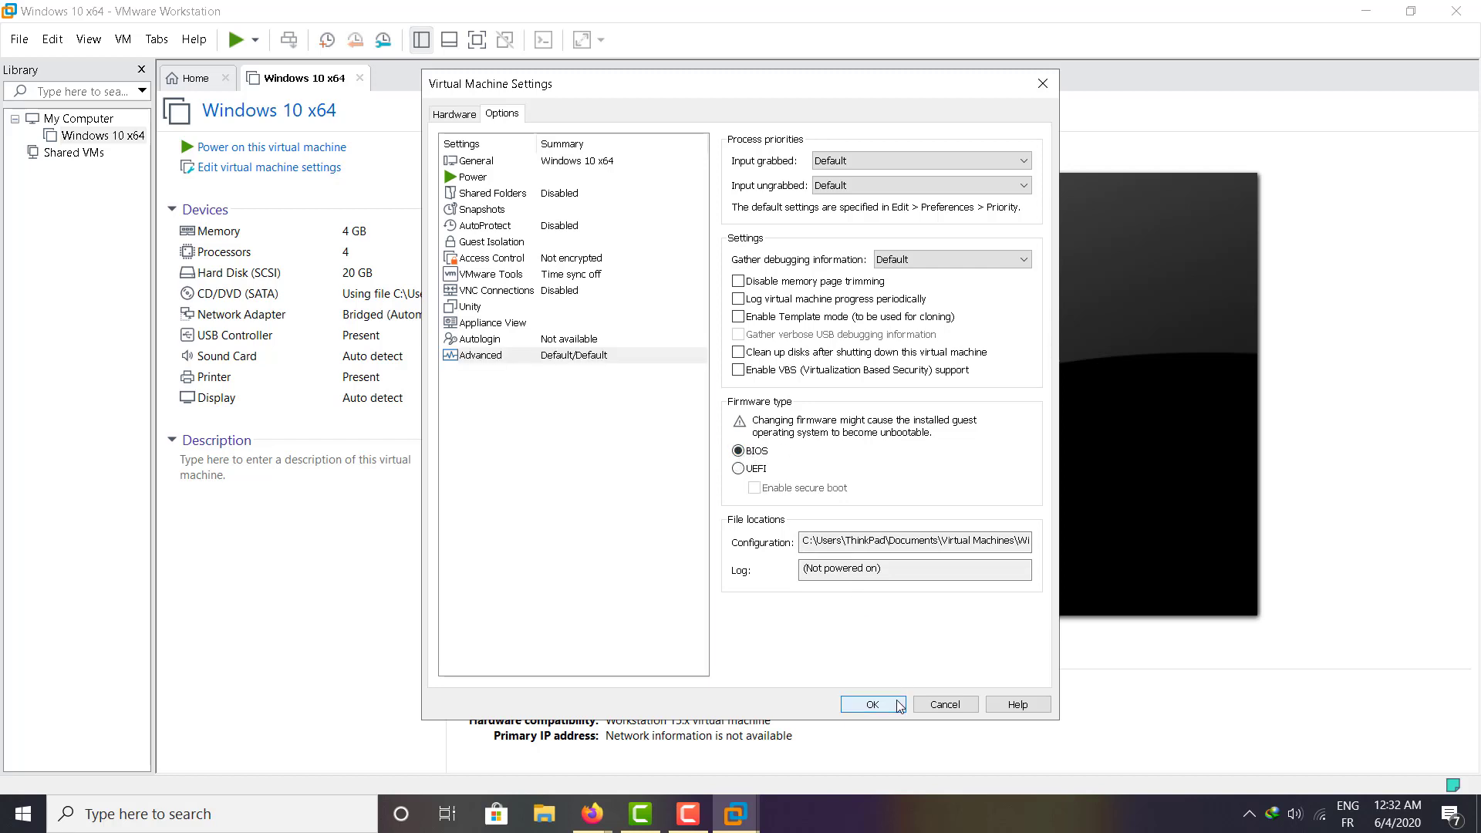
left_click(872, 704)
- Power on the Windows 10 x64 virtual machine to boot the Windows installer
left_click(245, 41)
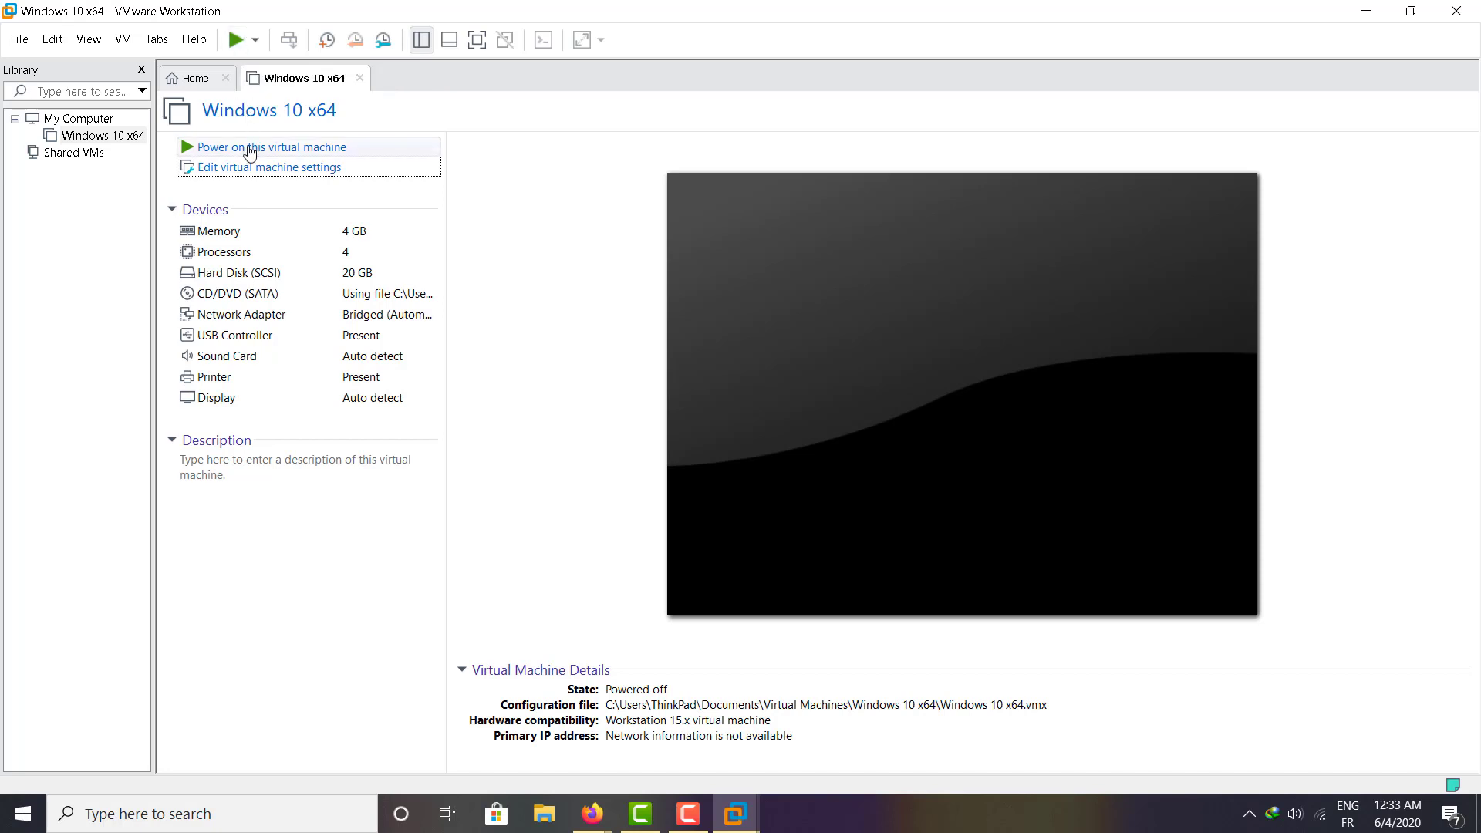
left_click(249, 148)
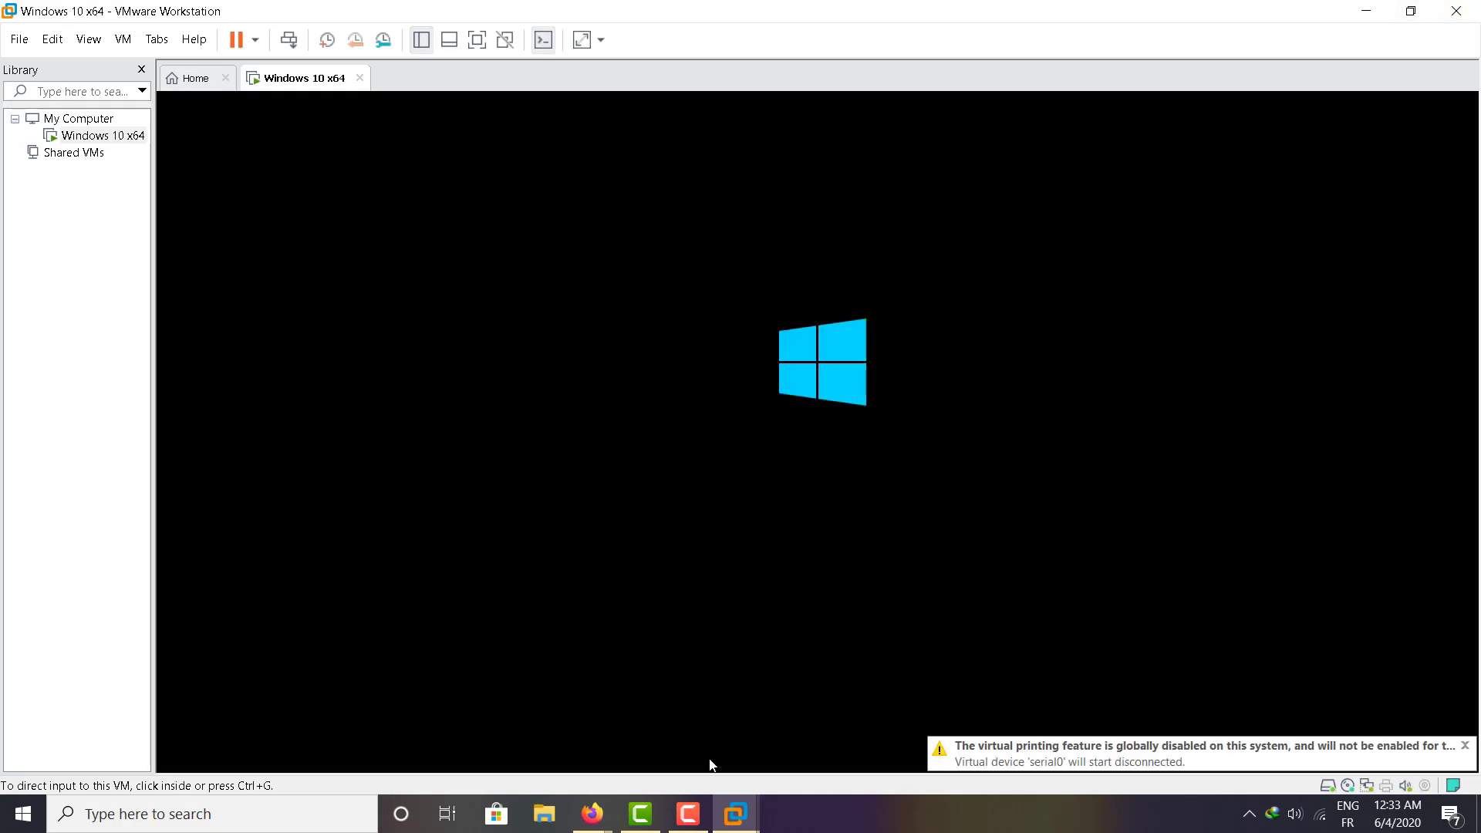
left_click(815, 702)
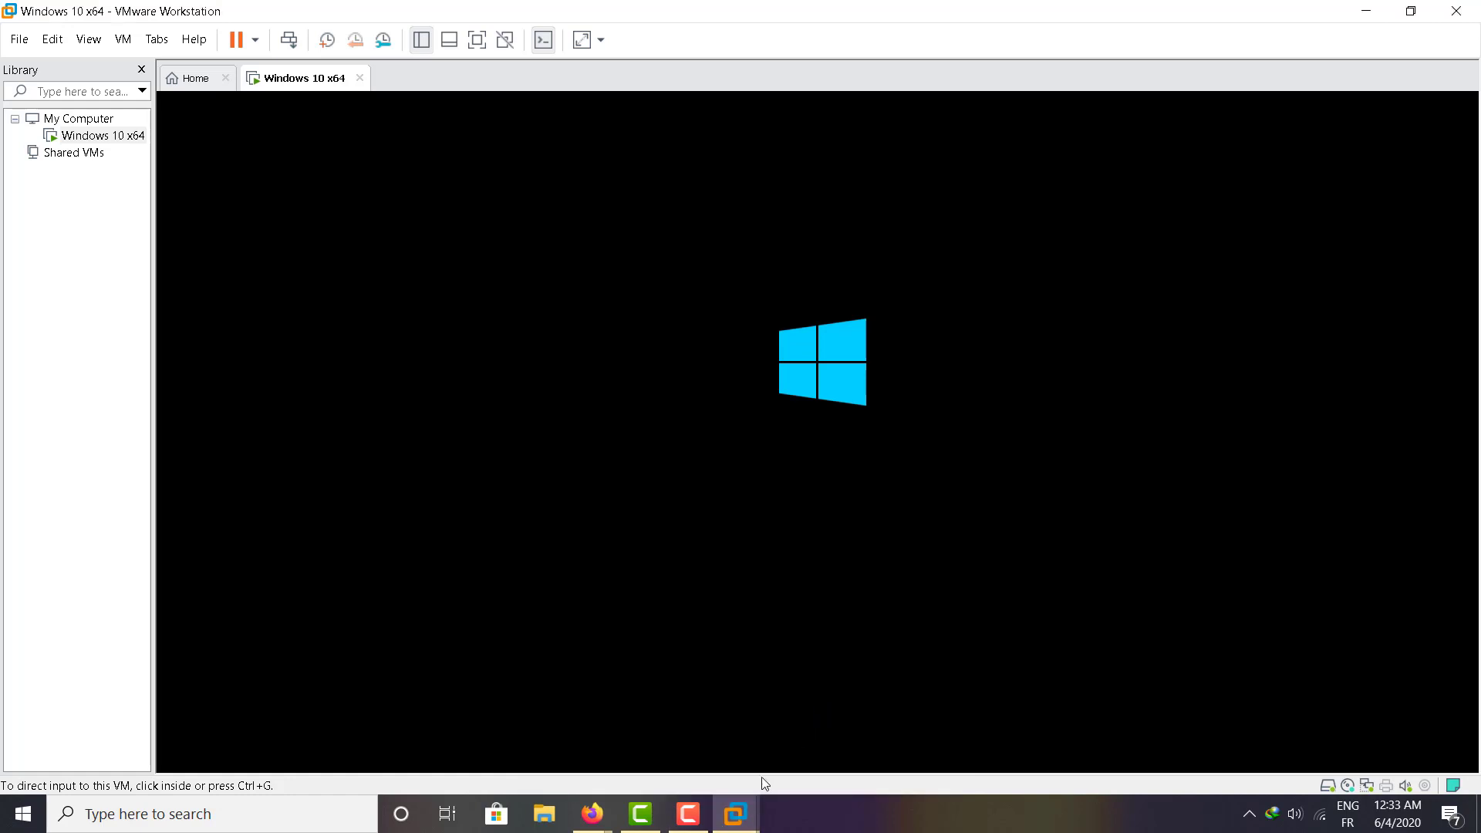
left_click(820, 738)
mouse_move(758, 820)
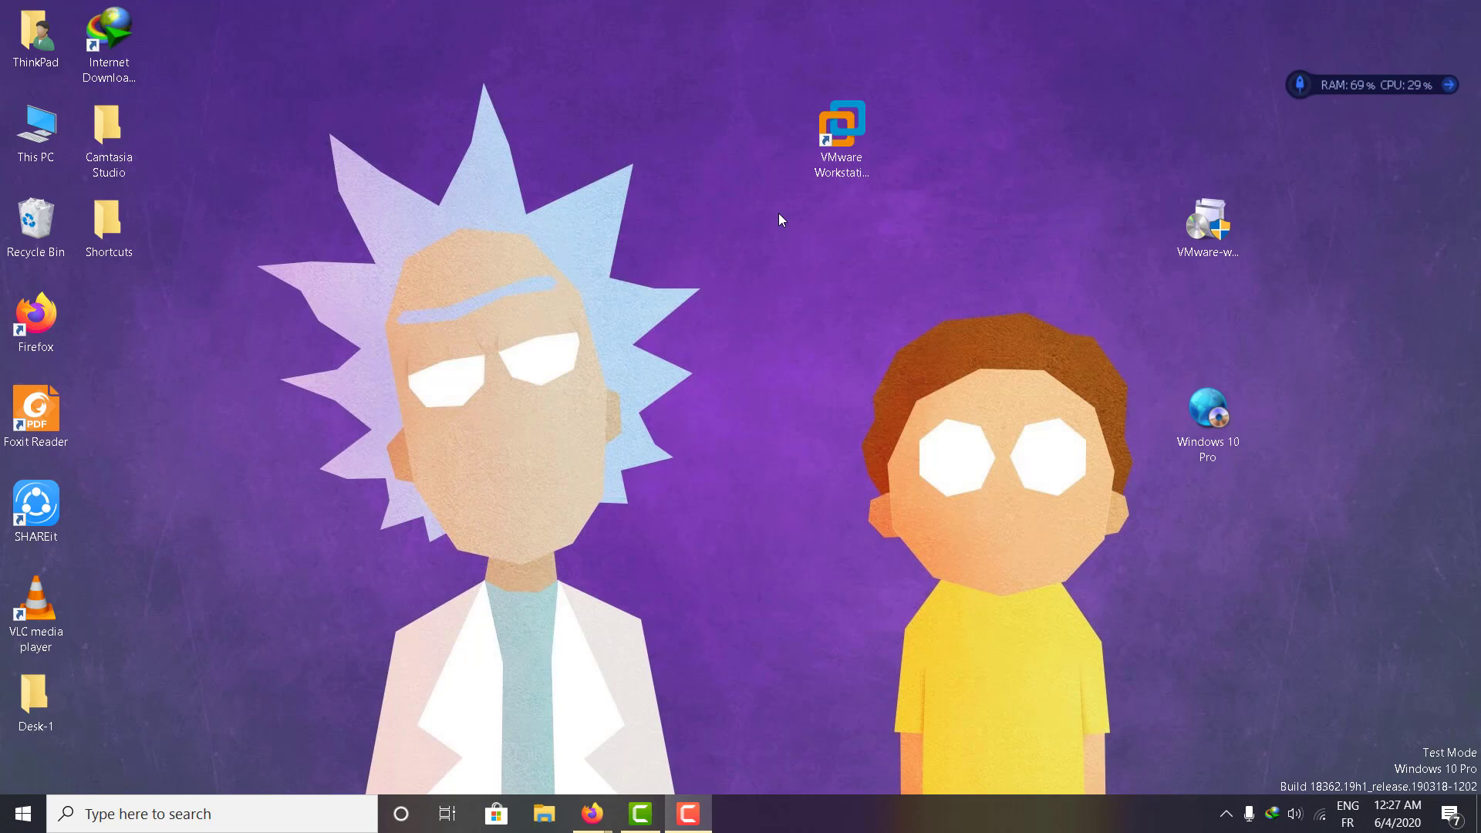